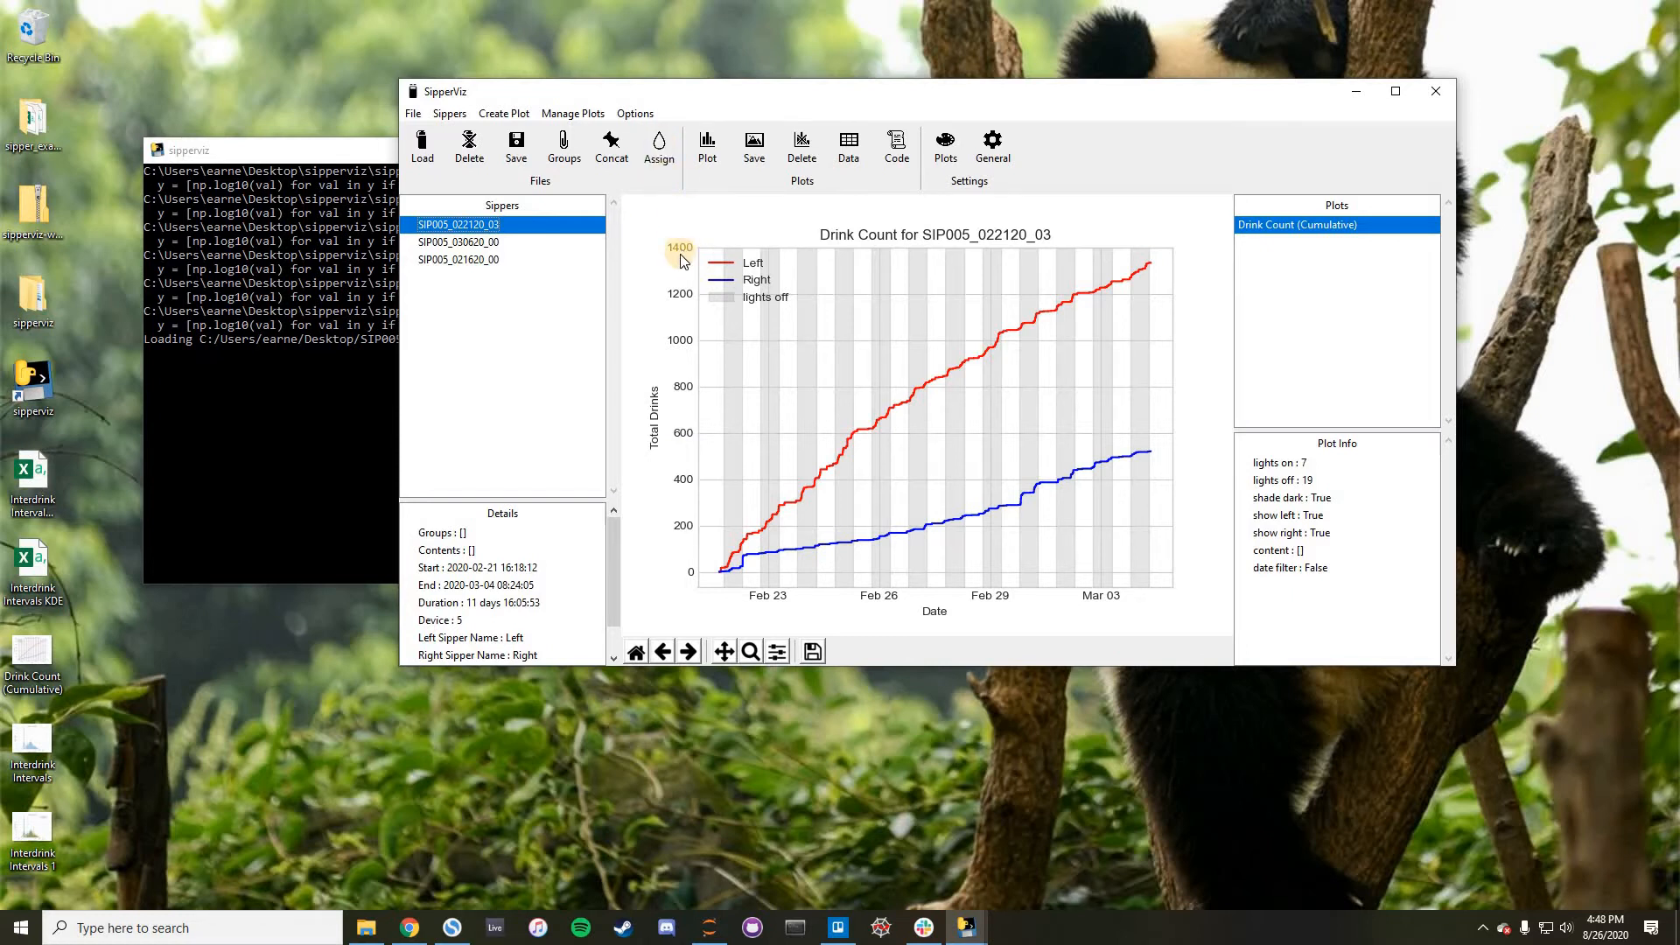
# - Open the bottle content assignment for SIP005_022120_03 and go through the left and right bottle content fields
pyautogui.click(663, 150)
pyautogui.moveTo(702, 251); pyautogui.dragTo(910, 131)
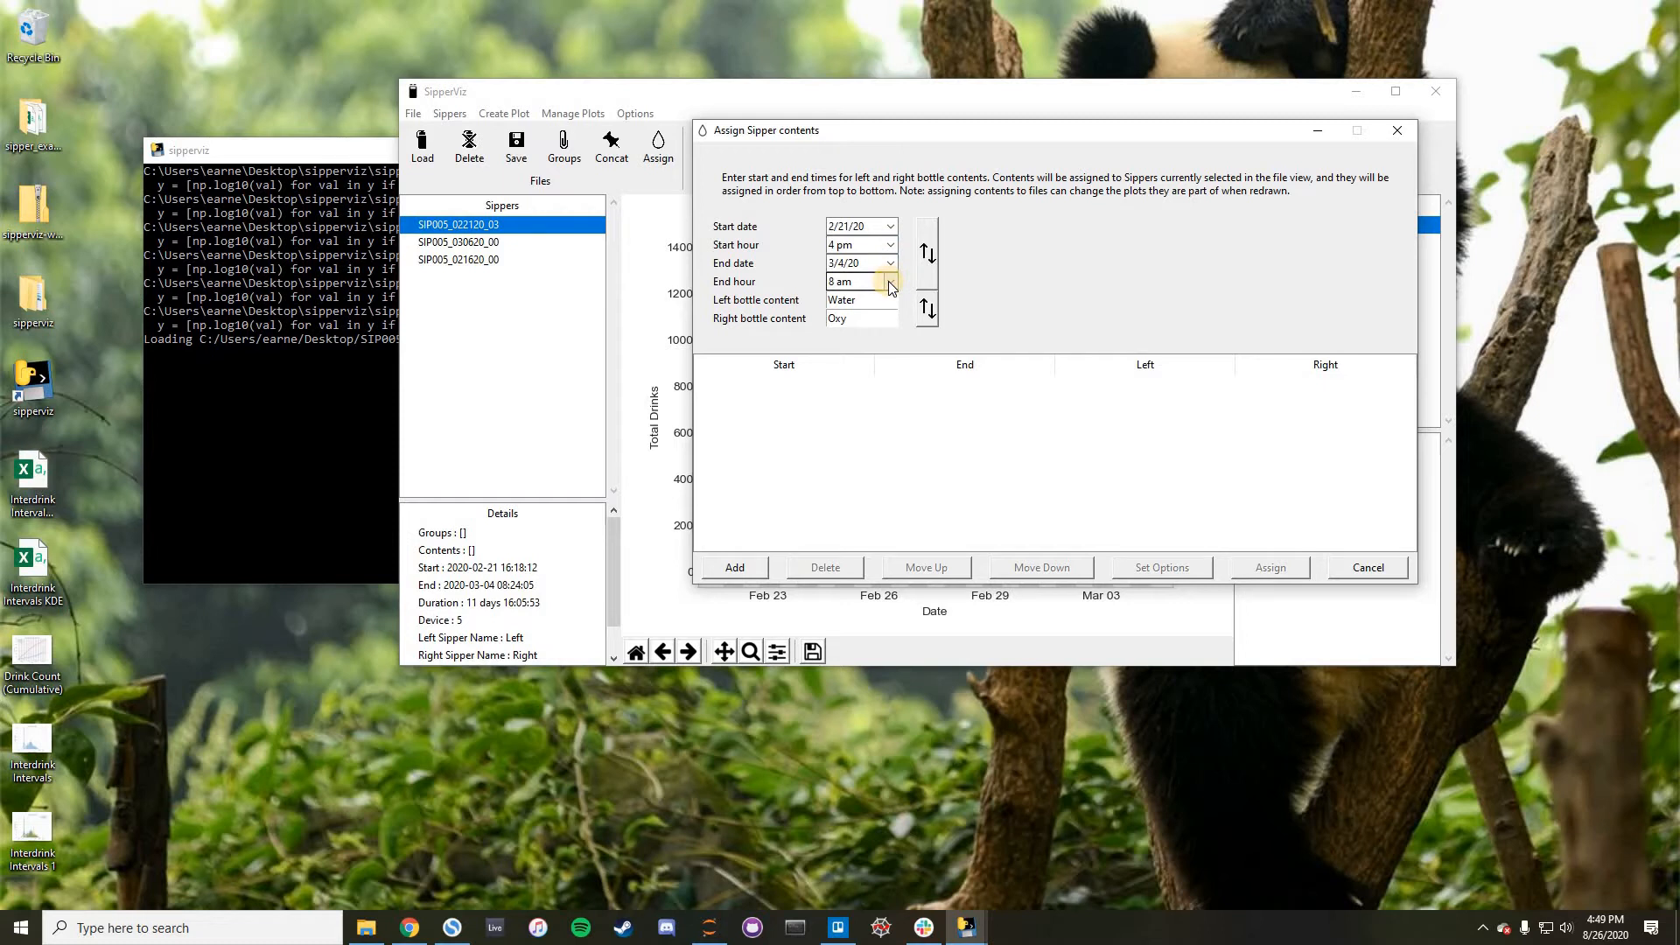
pyautogui.moveTo(863, 300); pyautogui.dragTo(797, 307)
pyautogui.click(878, 297)
pyautogui.press('Tab')
pyautogui.click(855, 303)
pyautogui.press('Tab')
# - Set the end date to 2/28/20 and add the period with Water on the left and Oxy on the right
pyautogui.click(890, 261)
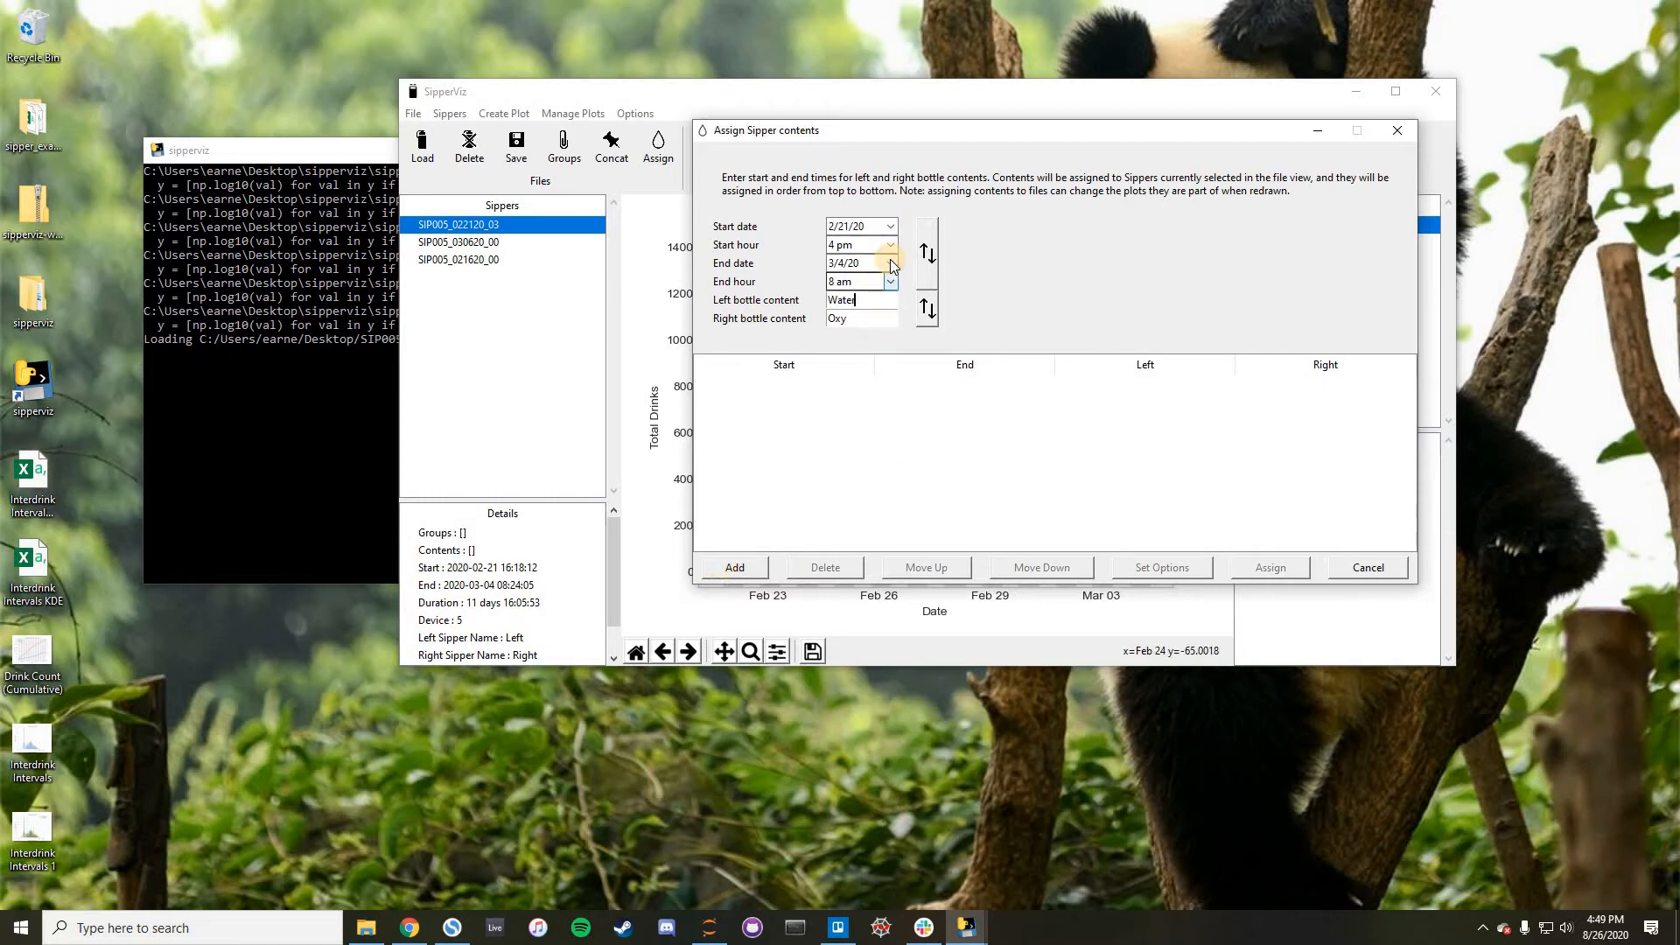
pyautogui.click(840, 285)
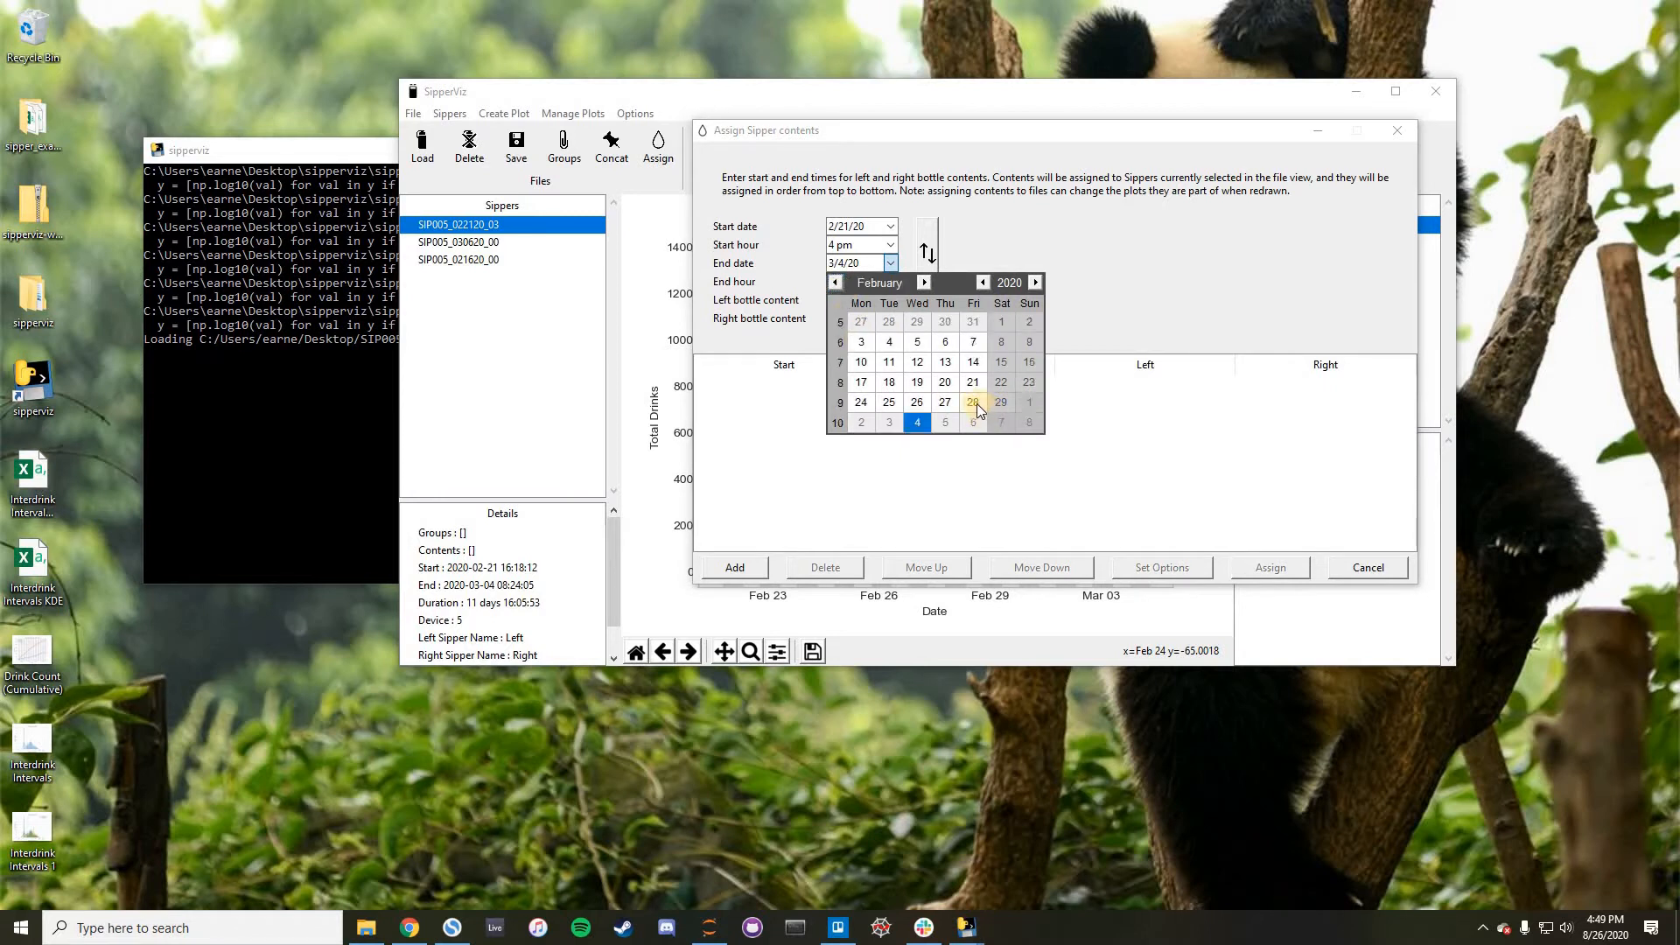
pyautogui.click(973, 403)
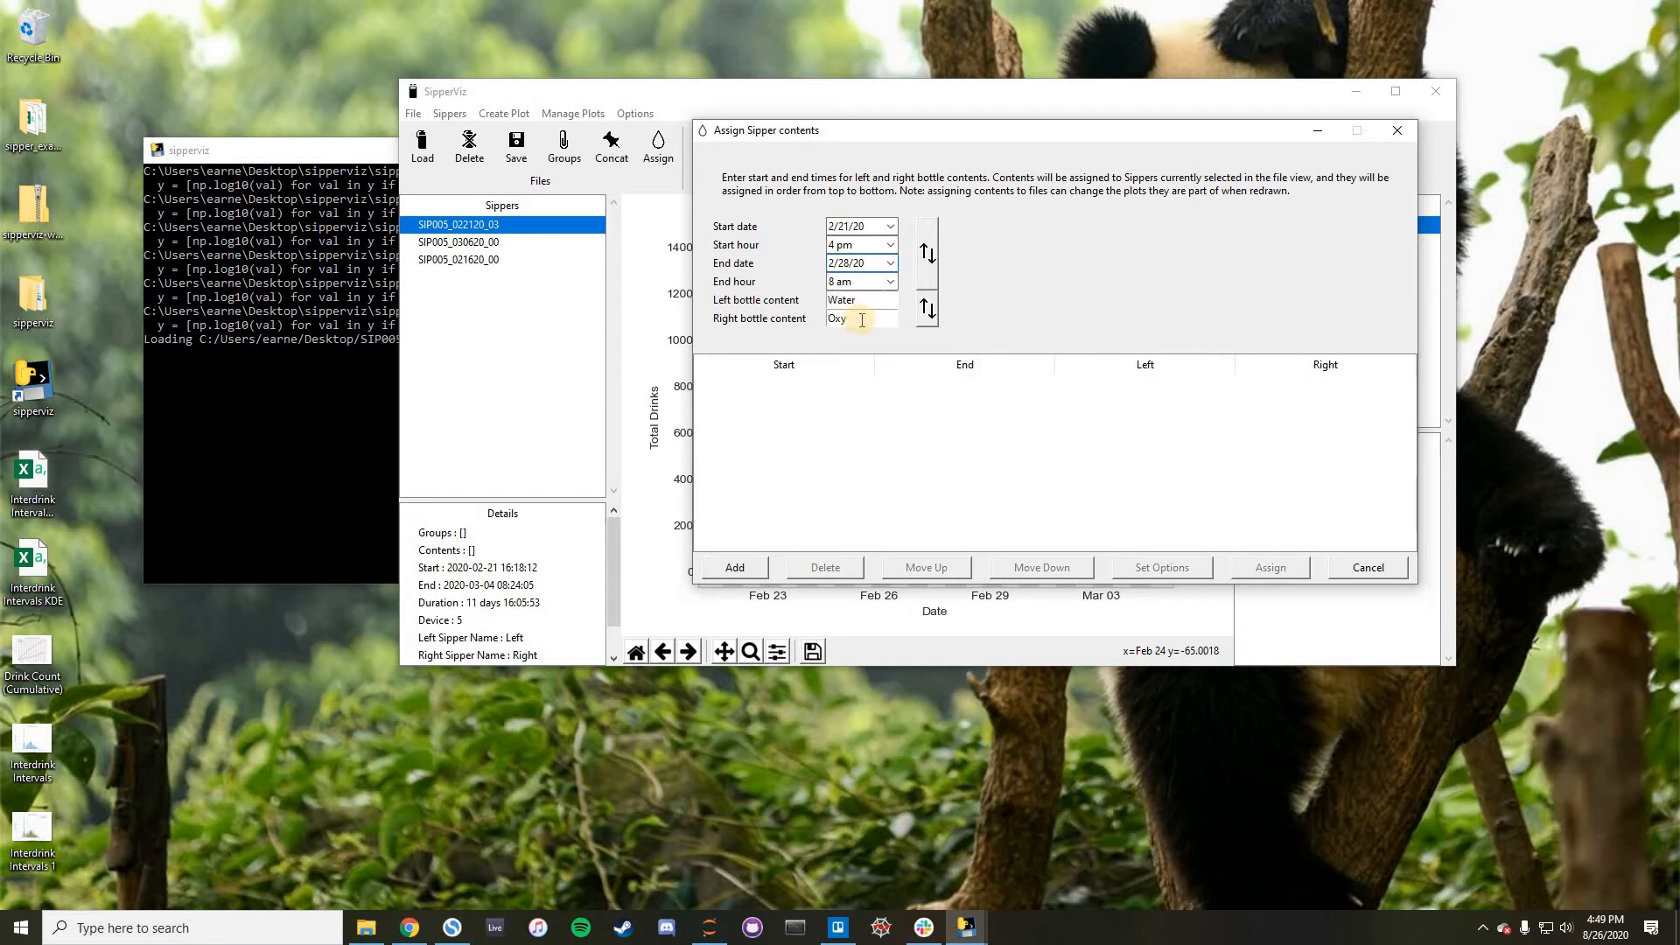
pyautogui.click(735, 569)
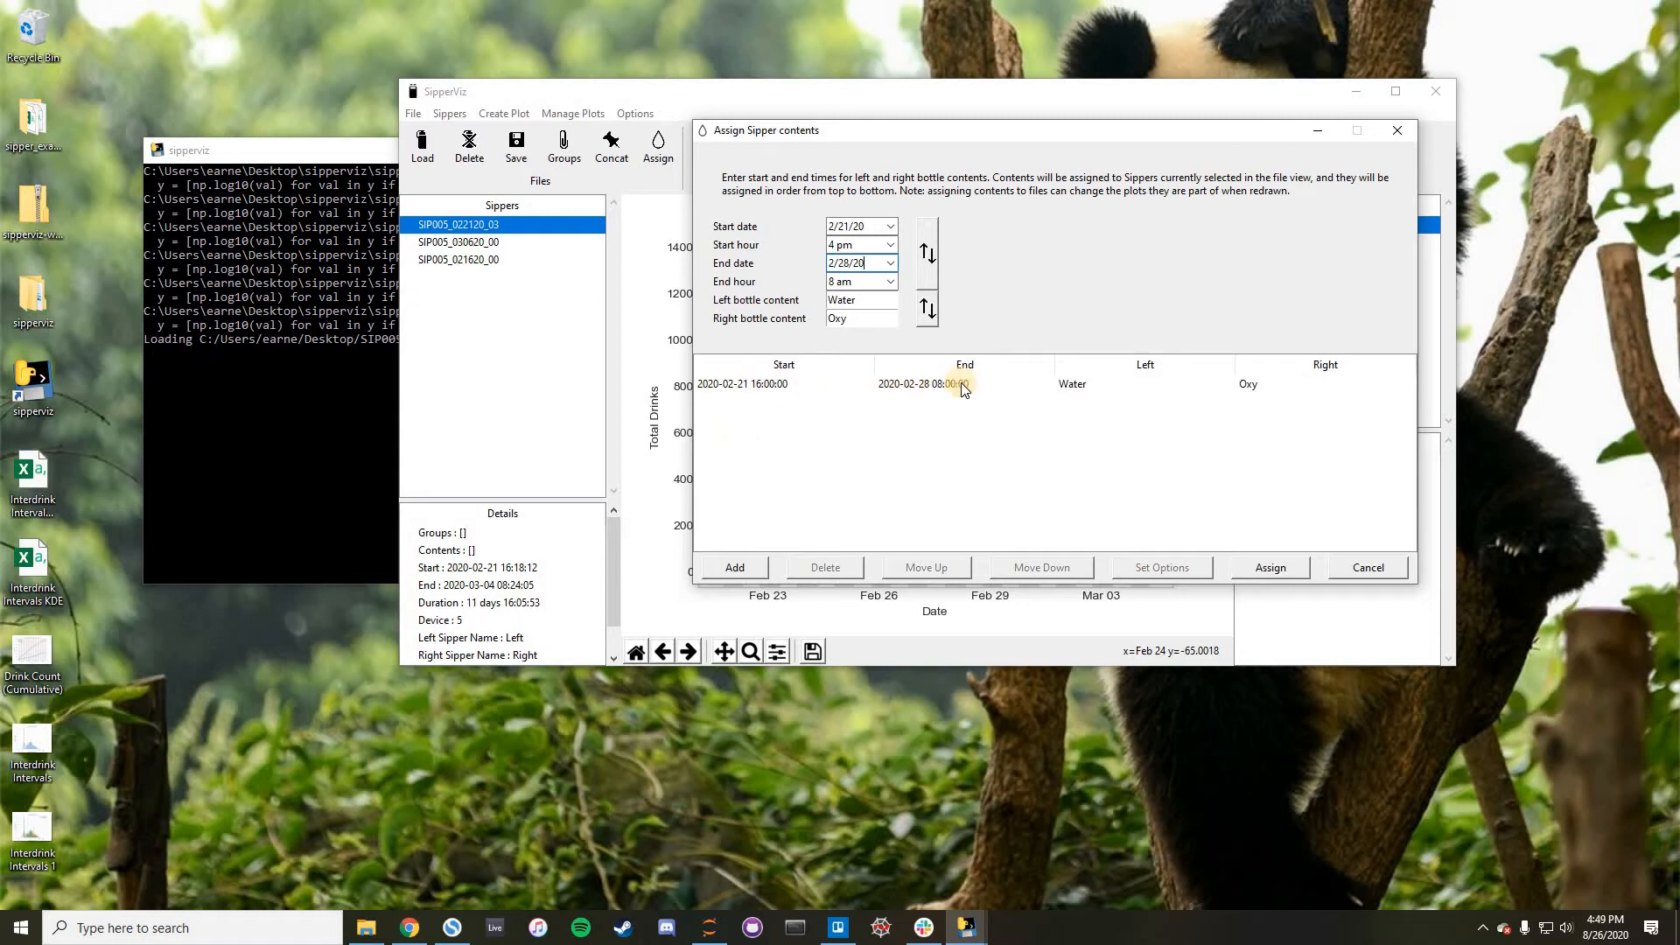
# - Swap the start and end times and swap the left and right bottle contents
pyautogui.click(830, 382)
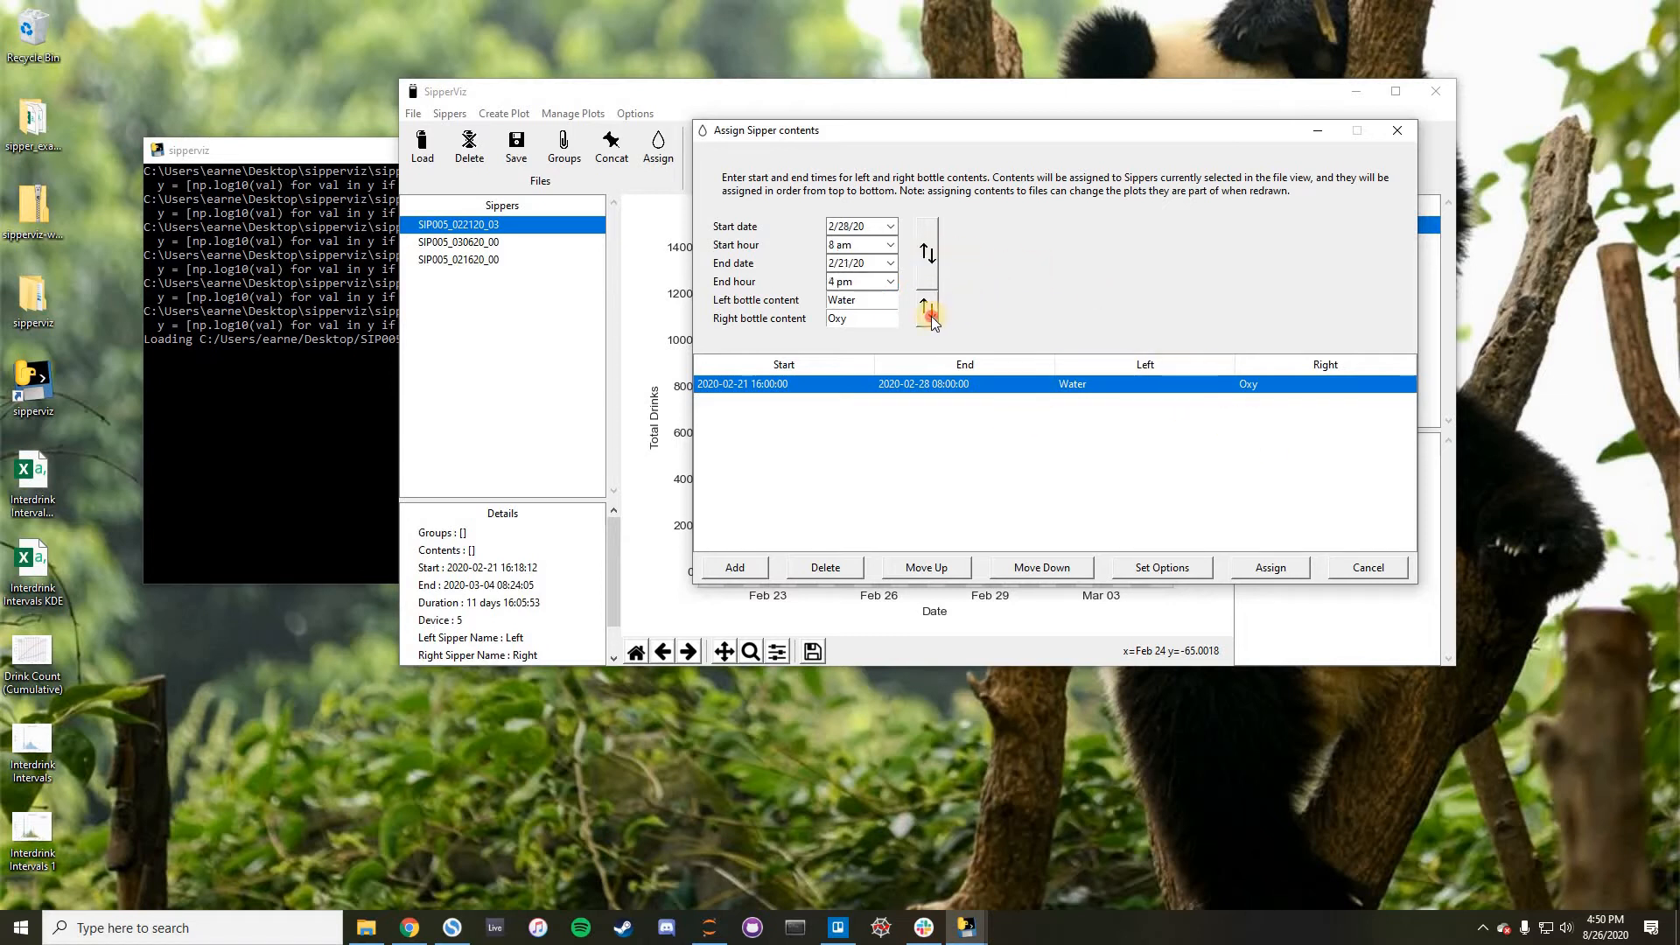
pyautogui.click(927, 253)
pyautogui.click(928, 309)
# - Set the end date to 3/6/20 and add the second period with Oxy left and Water right
pyautogui.click(891, 264)
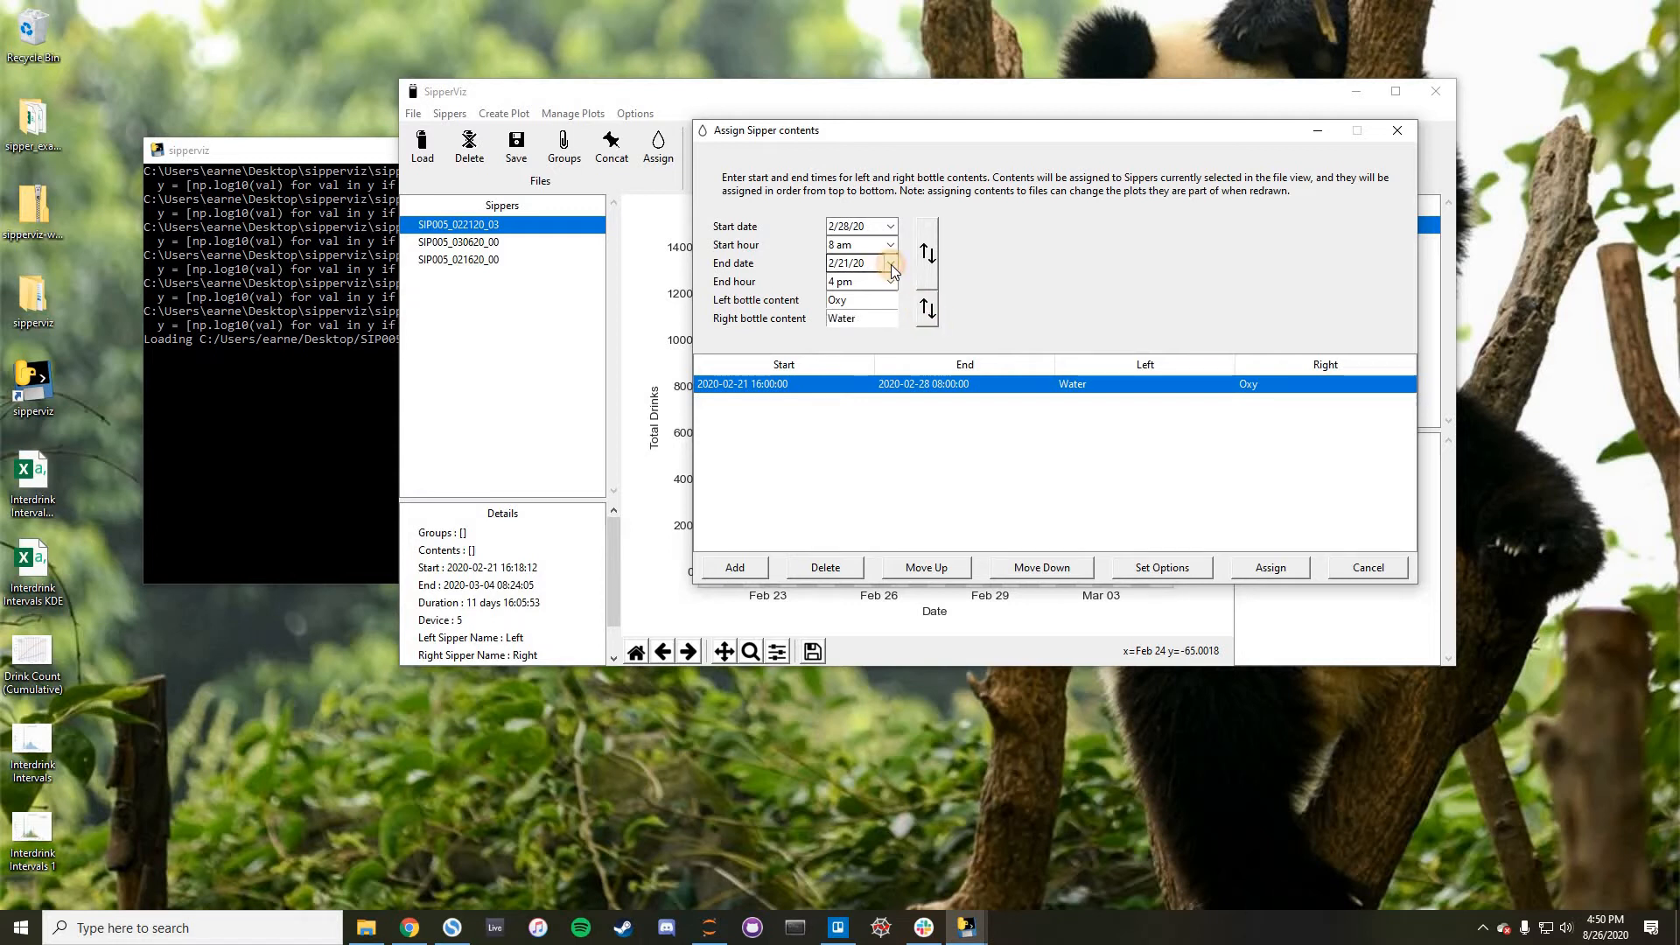
pyautogui.click(923, 283)
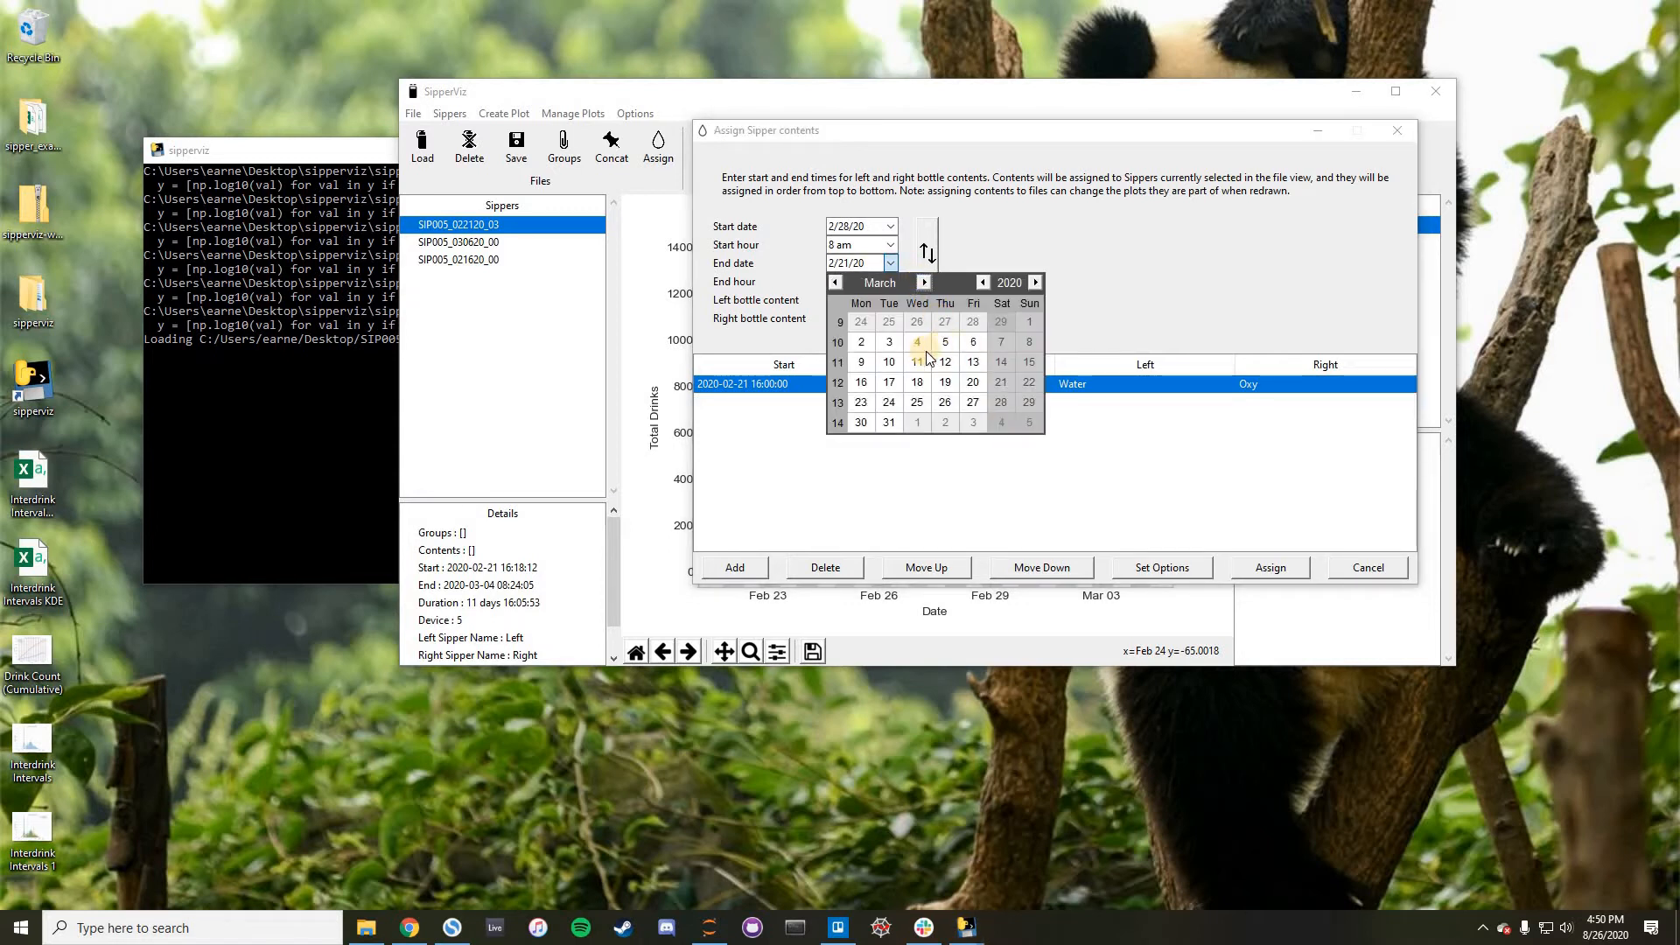
pyautogui.click(973, 341)
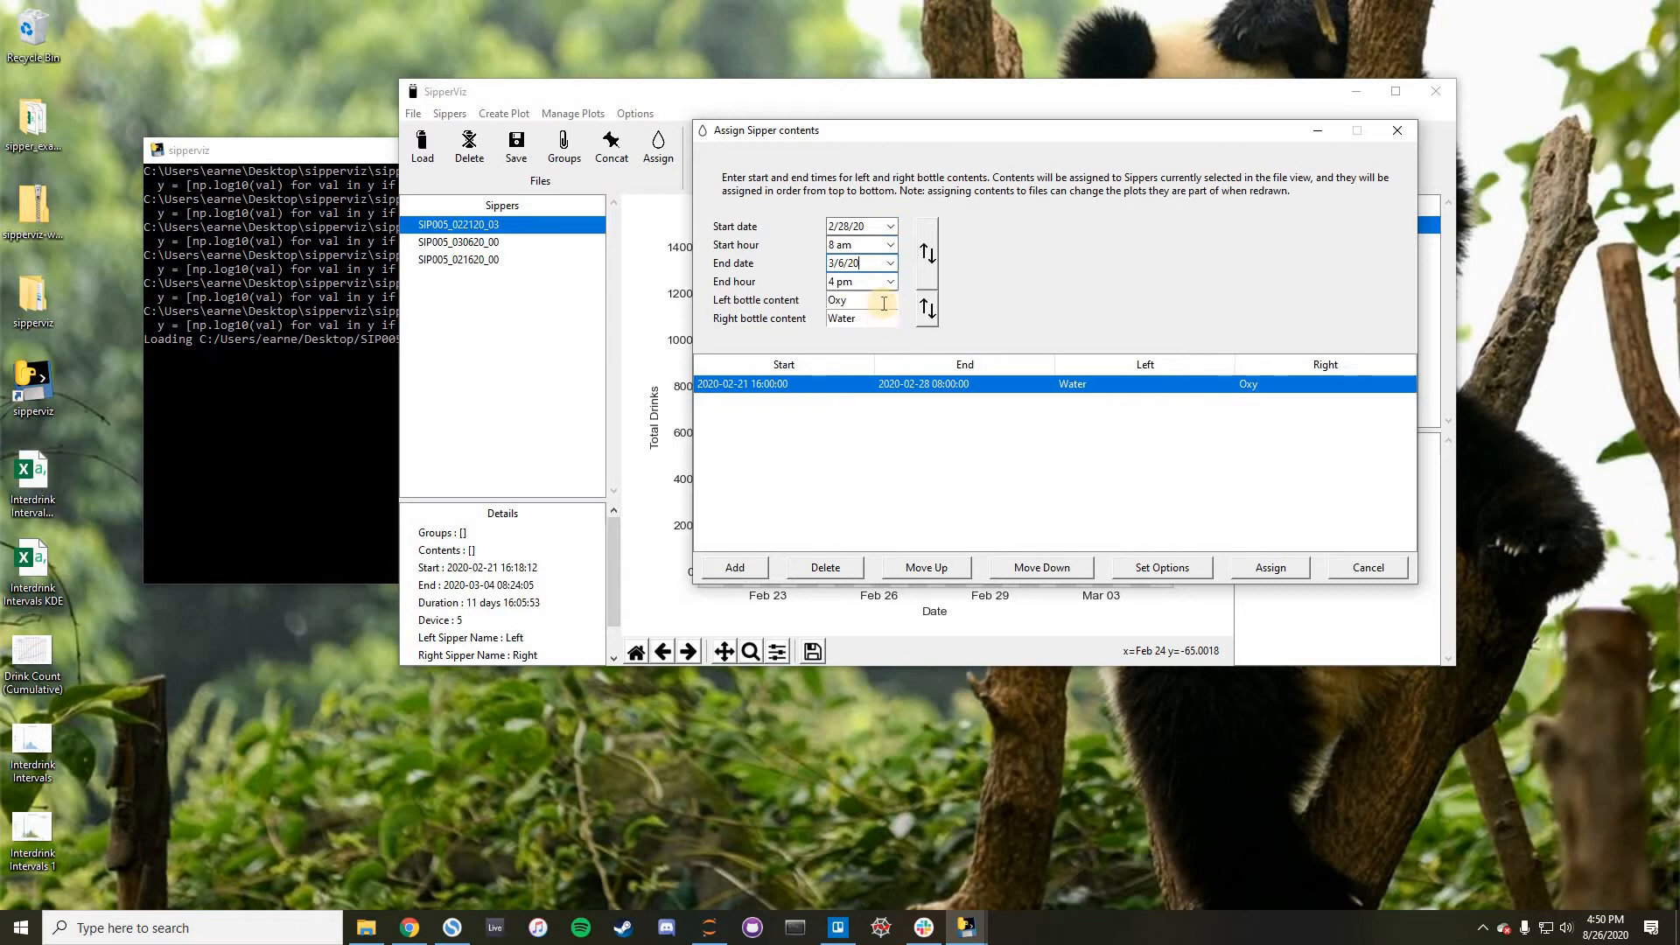
pyautogui.click(747, 567)
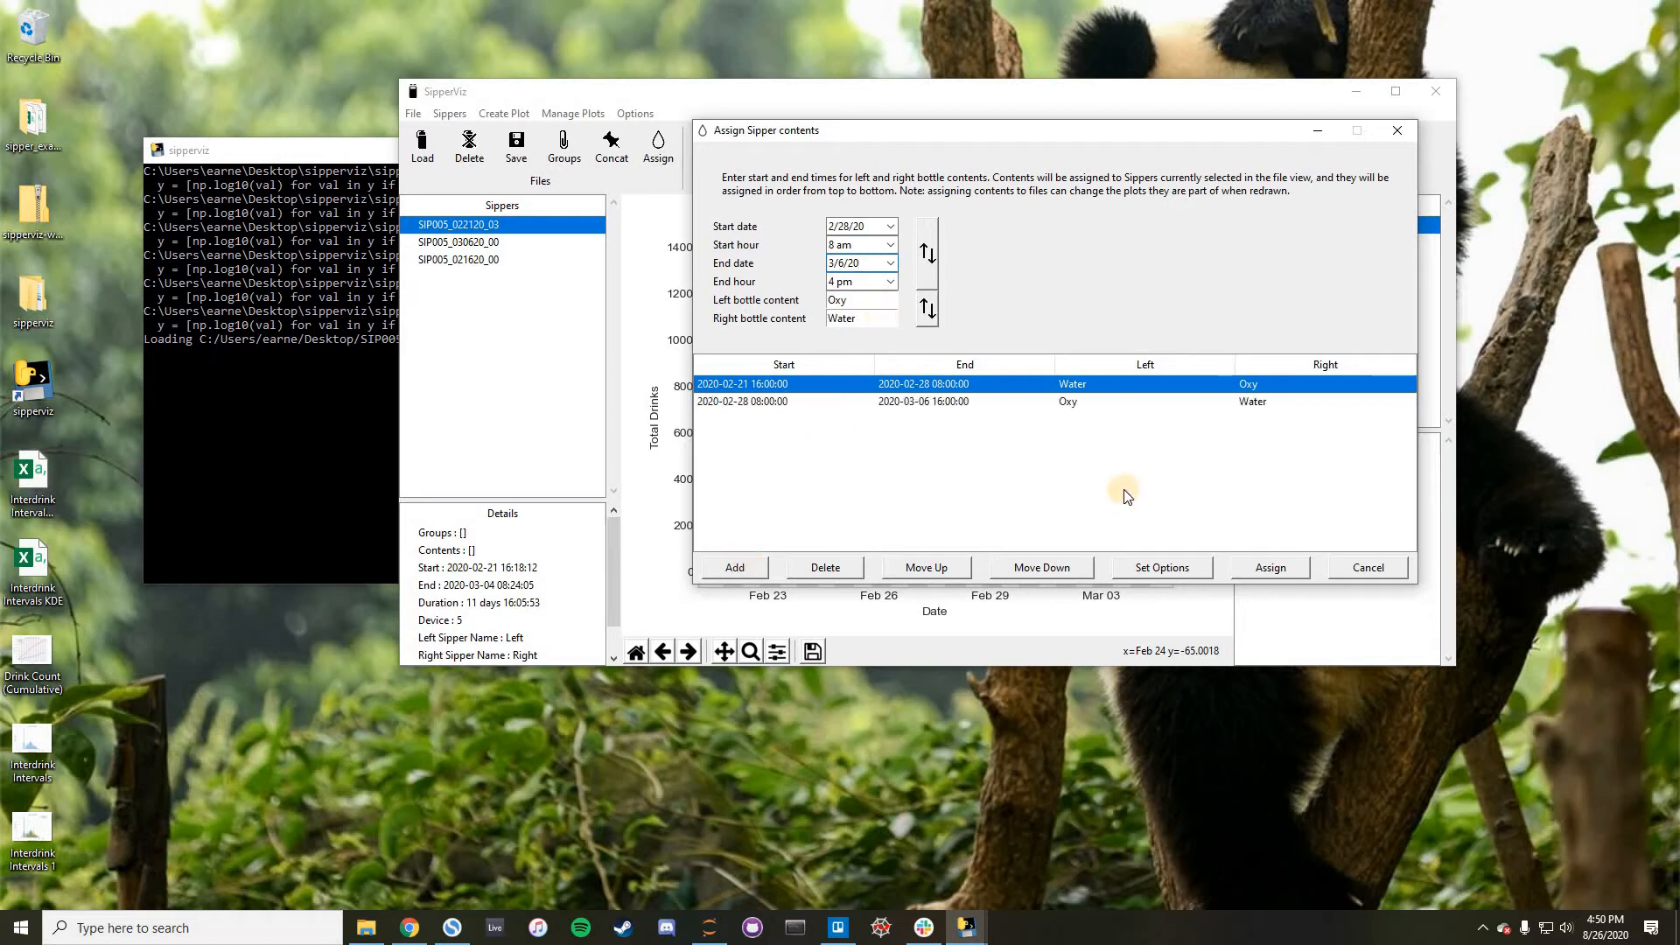
pyautogui.click(1033, 399)
pyautogui.click(1038, 389)
pyautogui.click(1056, 395)
pyautogui.click(1111, 380)
pyautogui.click(1107, 399)
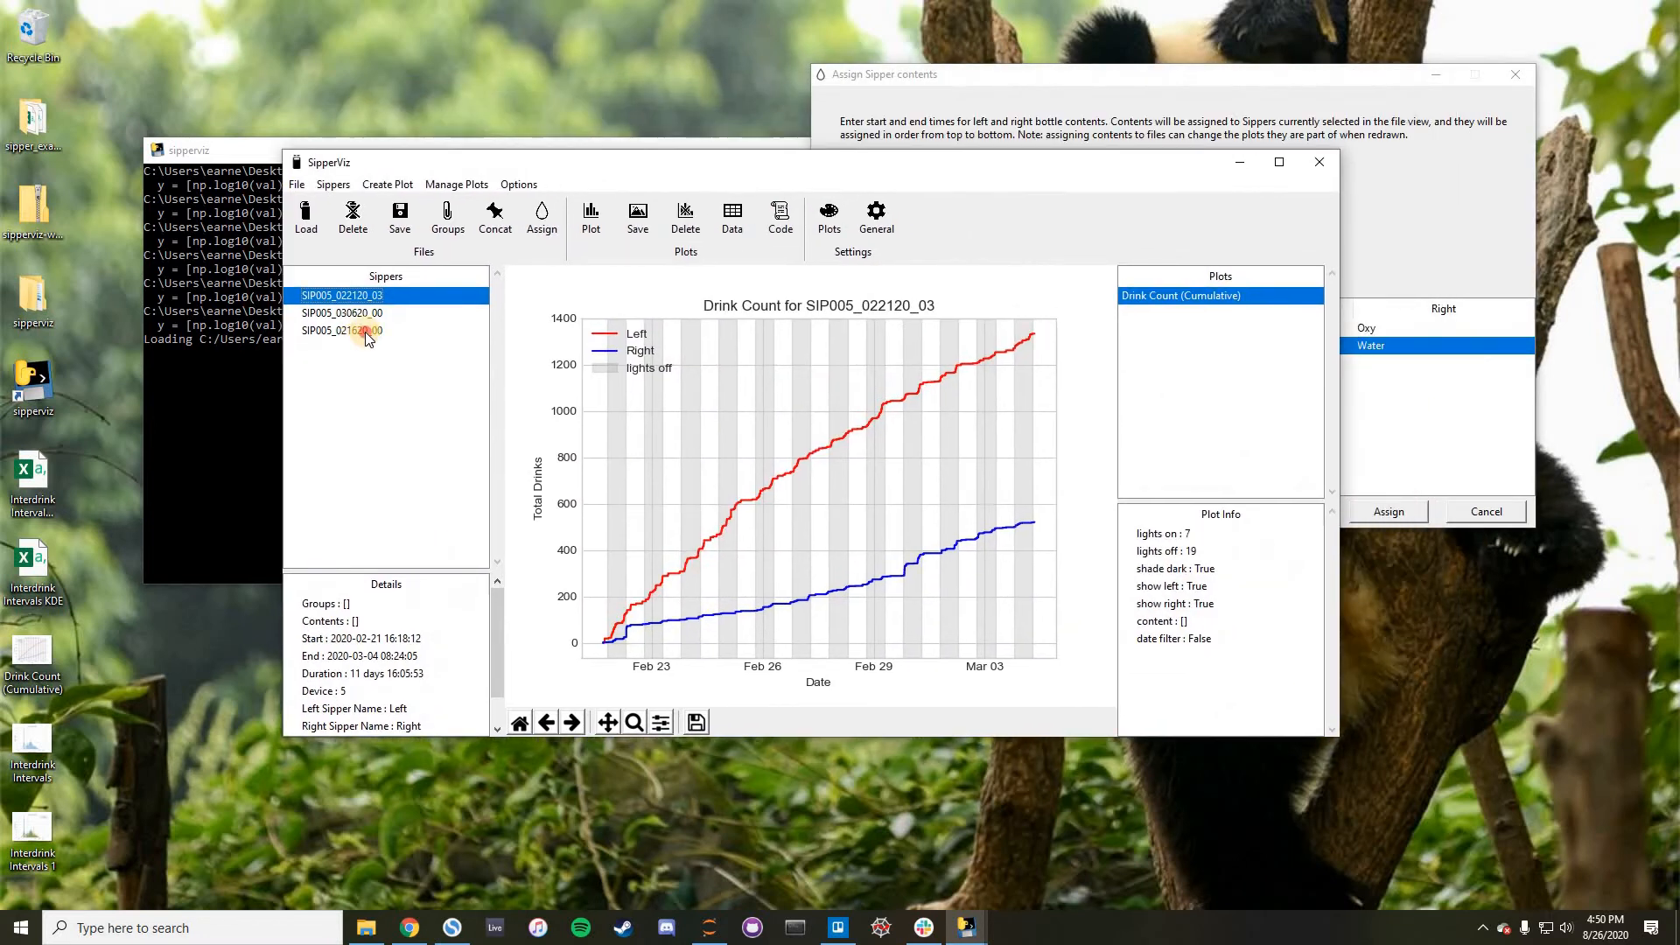
# - Compare the details of the loaded SIP005 files, ending with SIP005_022120_03 selected
pyautogui.click(366, 314)
pyautogui.click(370, 330)
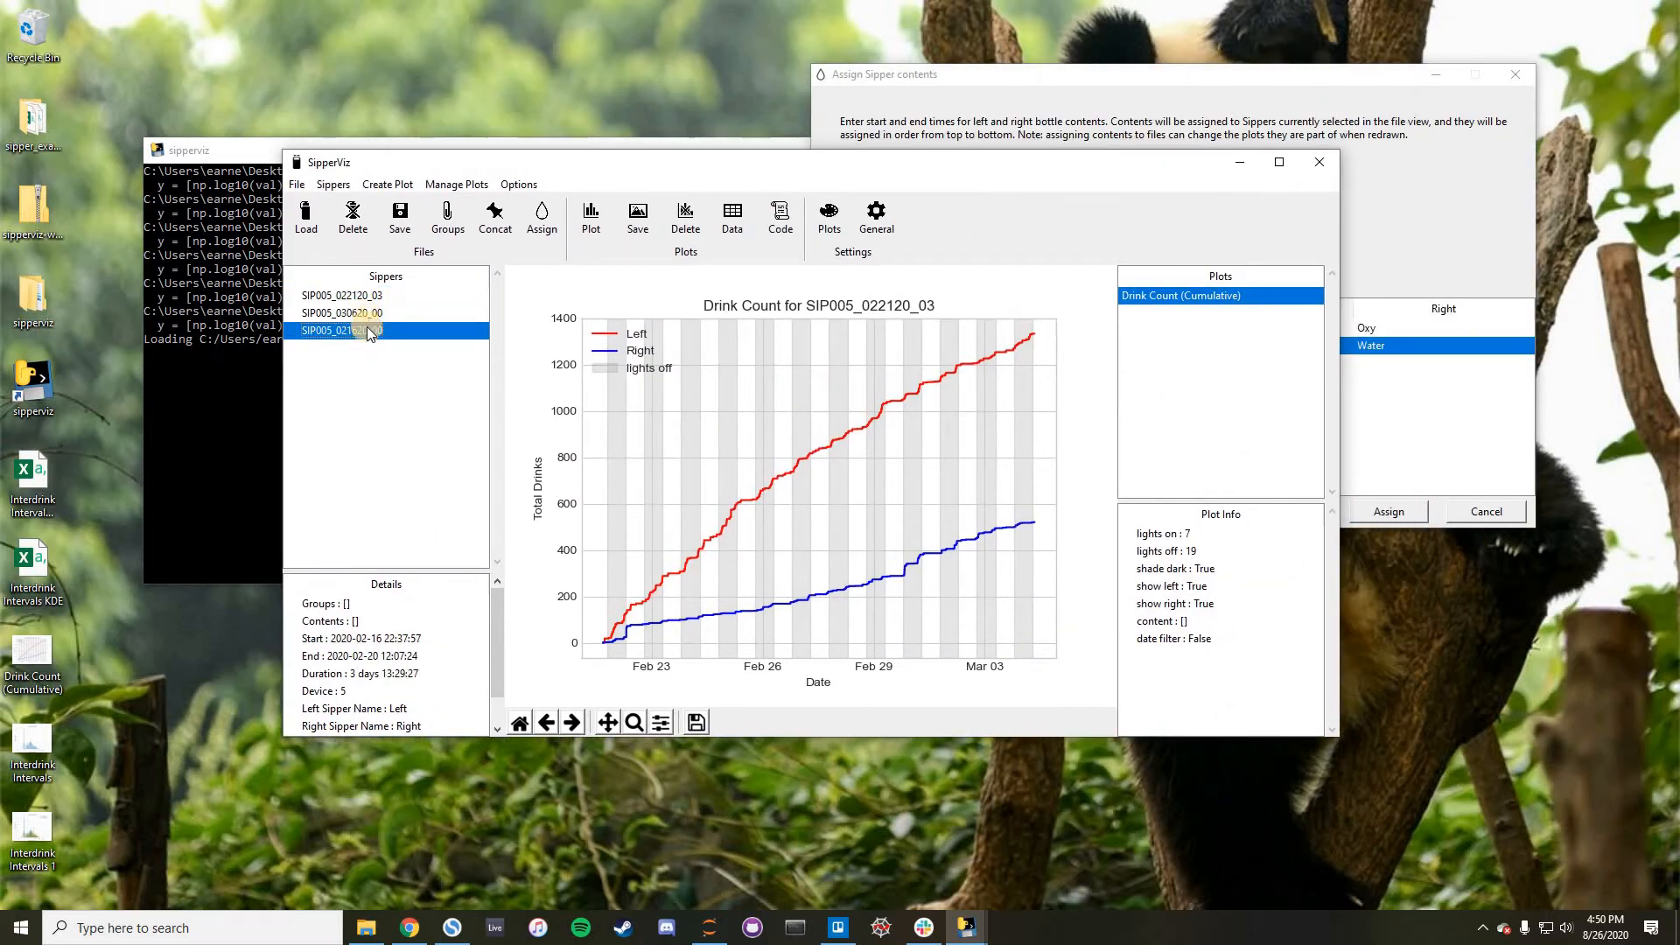
pyautogui.click(367, 313)
pyautogui.click(371, 331)
pyautogui.click(368, 313)
pyautogui.click(346, 330)
pyautogui.click(343, 314)
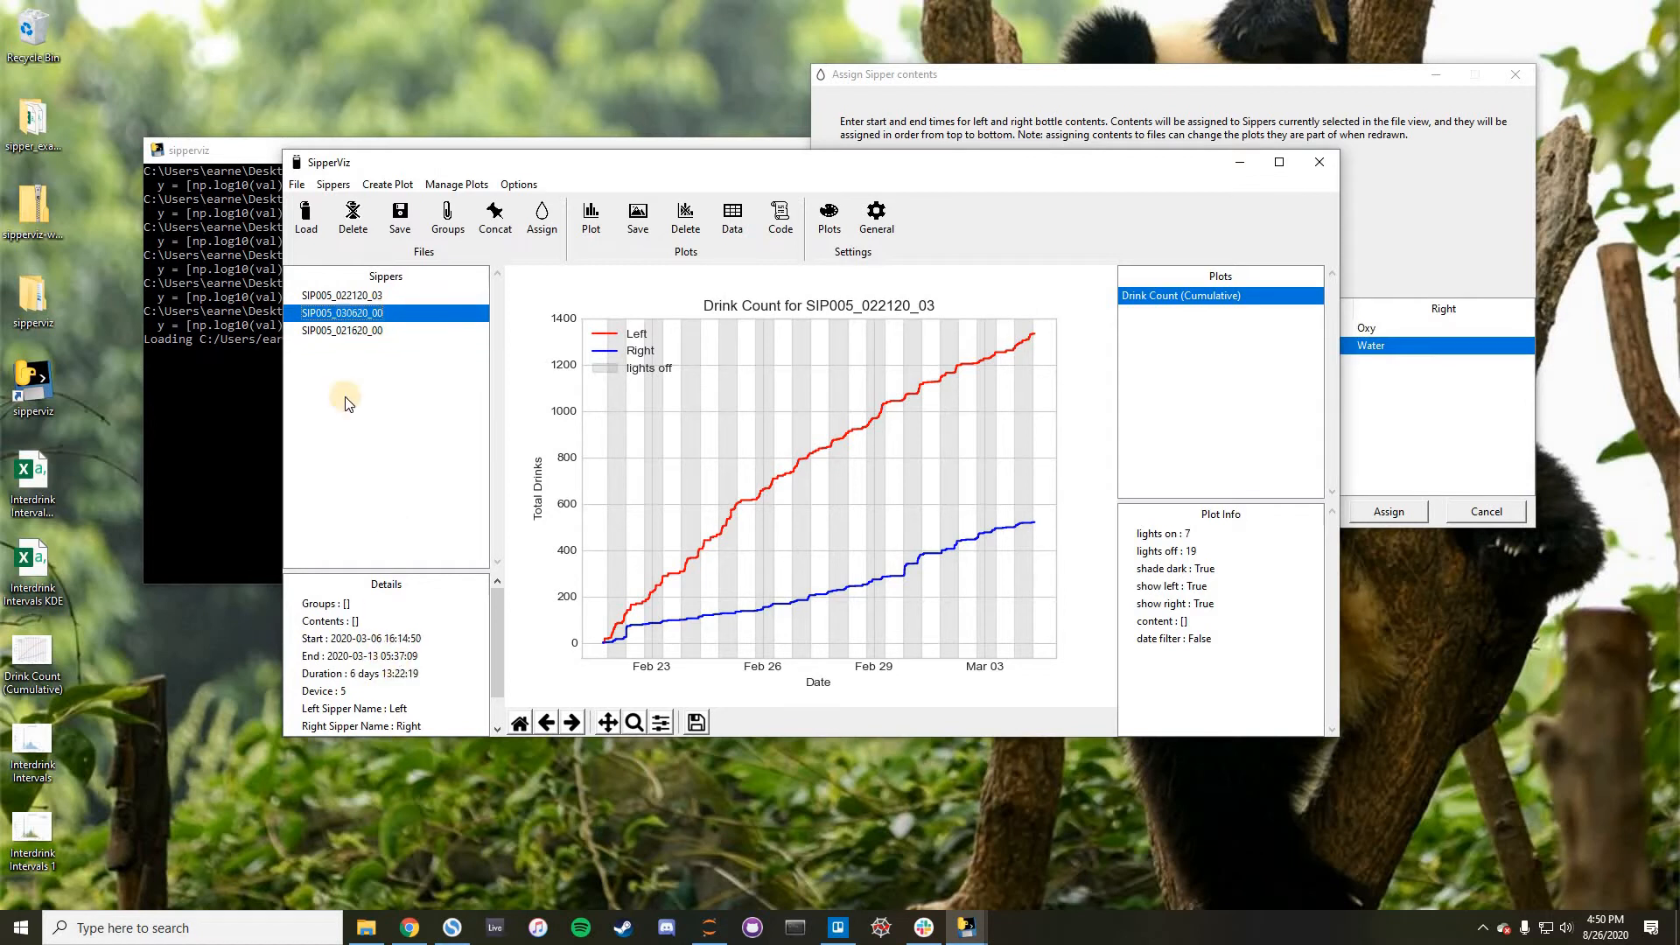
pyautogui.click(340, 332)
pyautogui.click(345, 315)
pyautogui.click(352, 296)
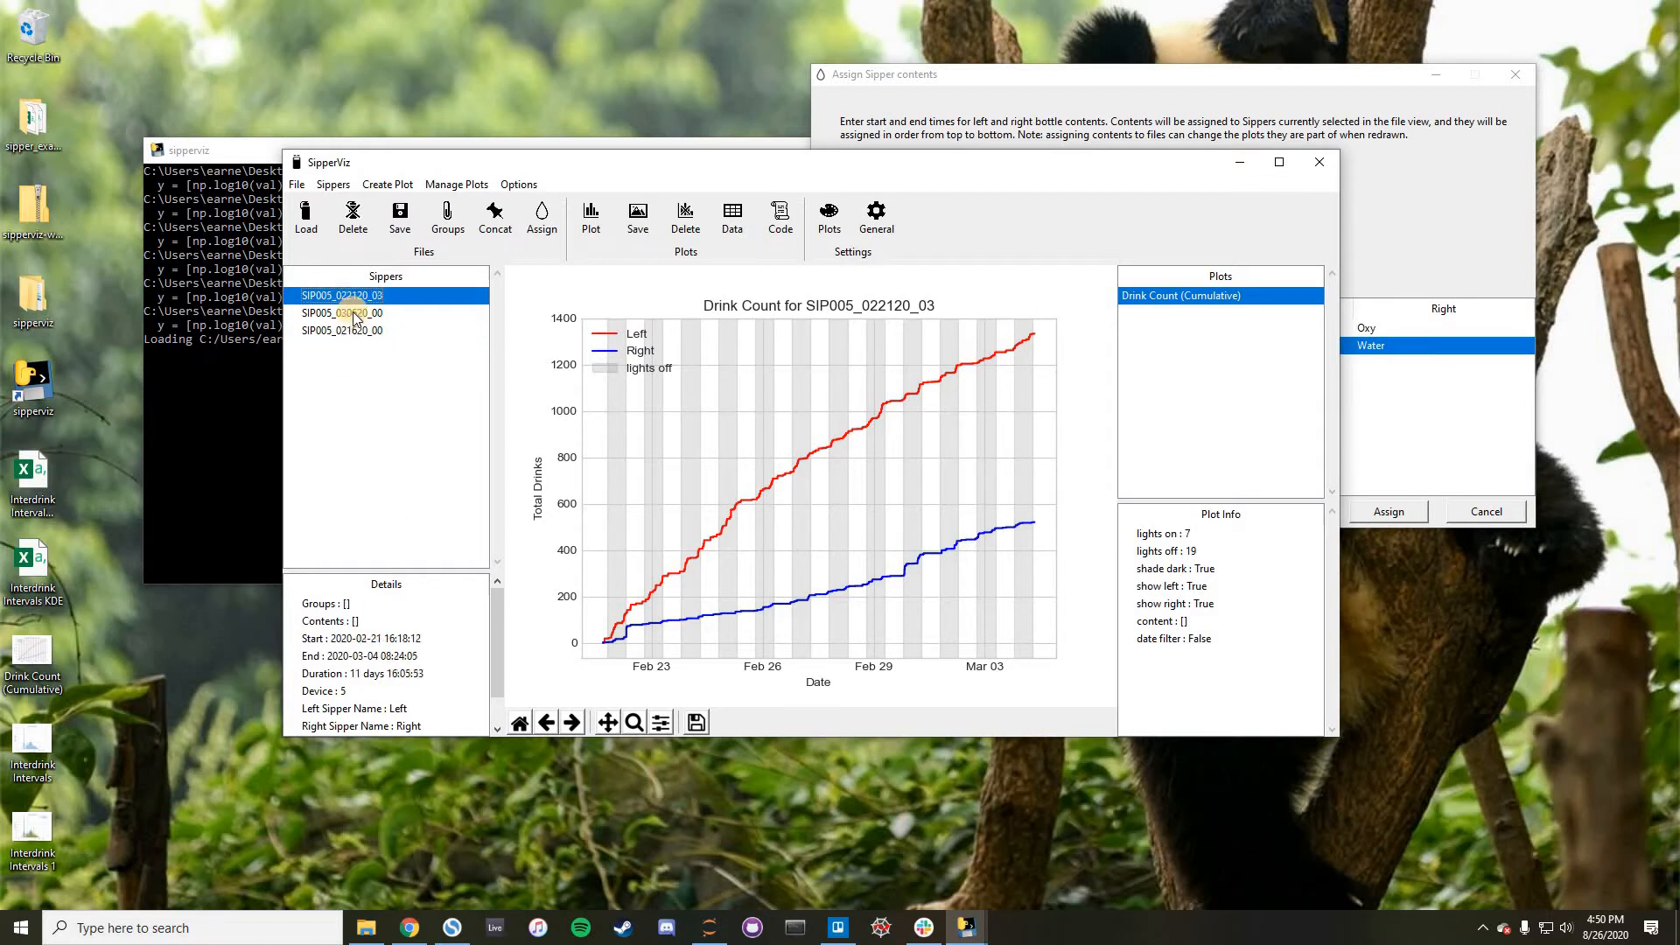
# - Delete the 2020-02-28 to 2020-03-06 content period and add it again
pyautogui.moveTo(1075, 75); pyautogui.dragTo(873, 58)
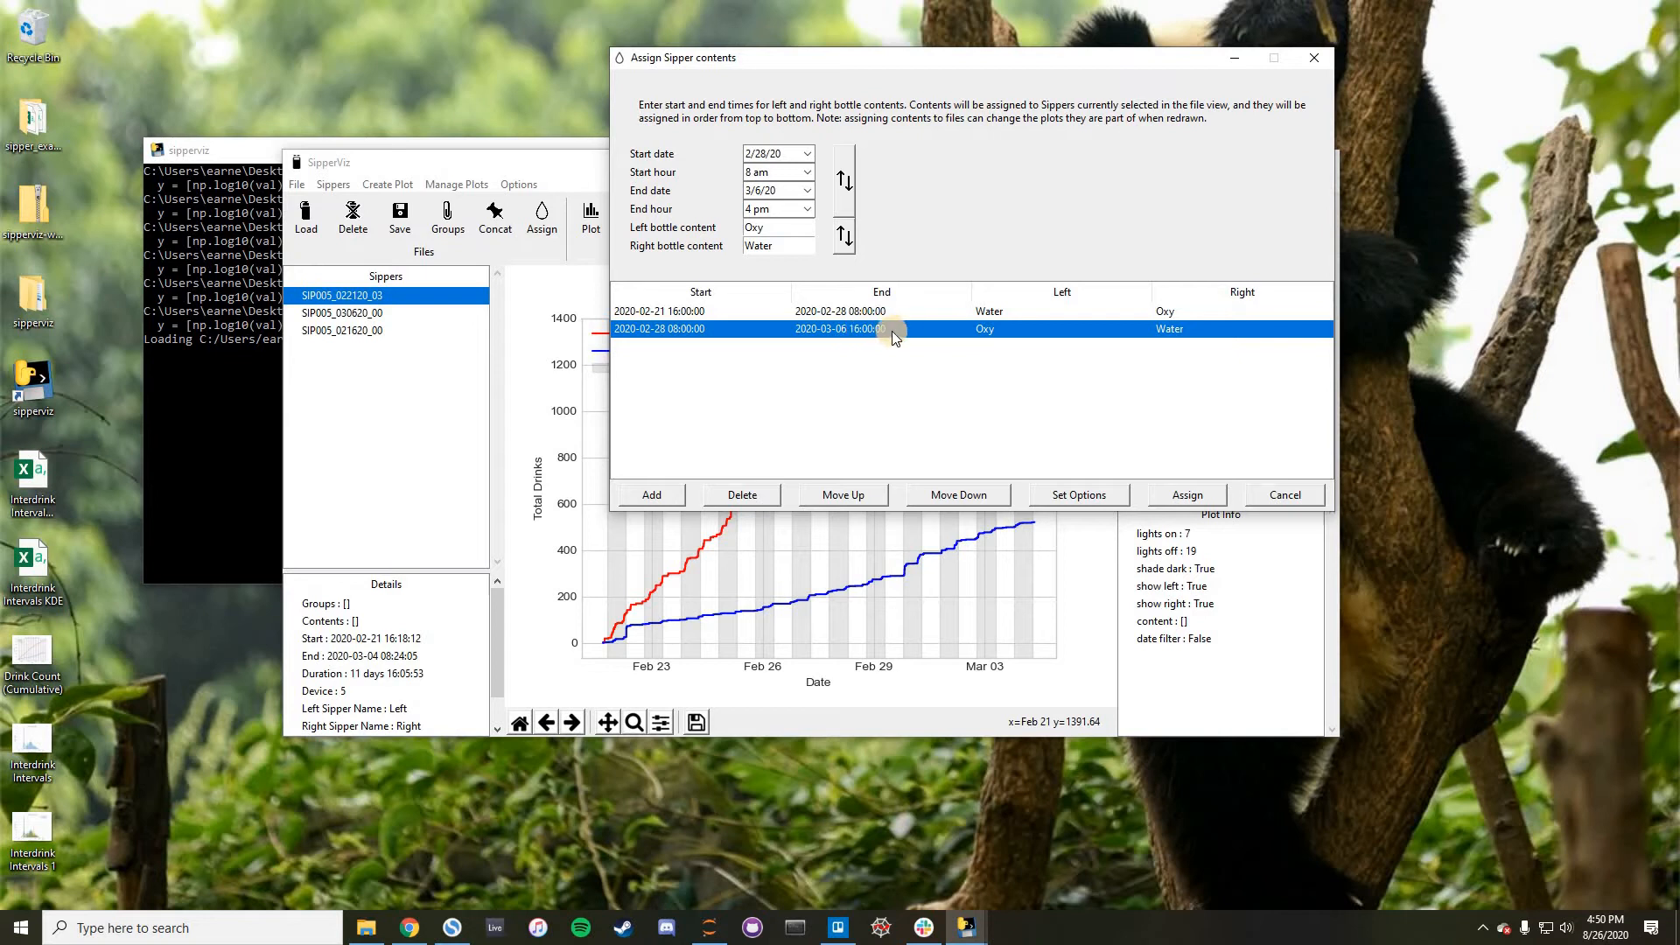
pyautogui.click(743, 495)
pyautogui.click(647, 497)
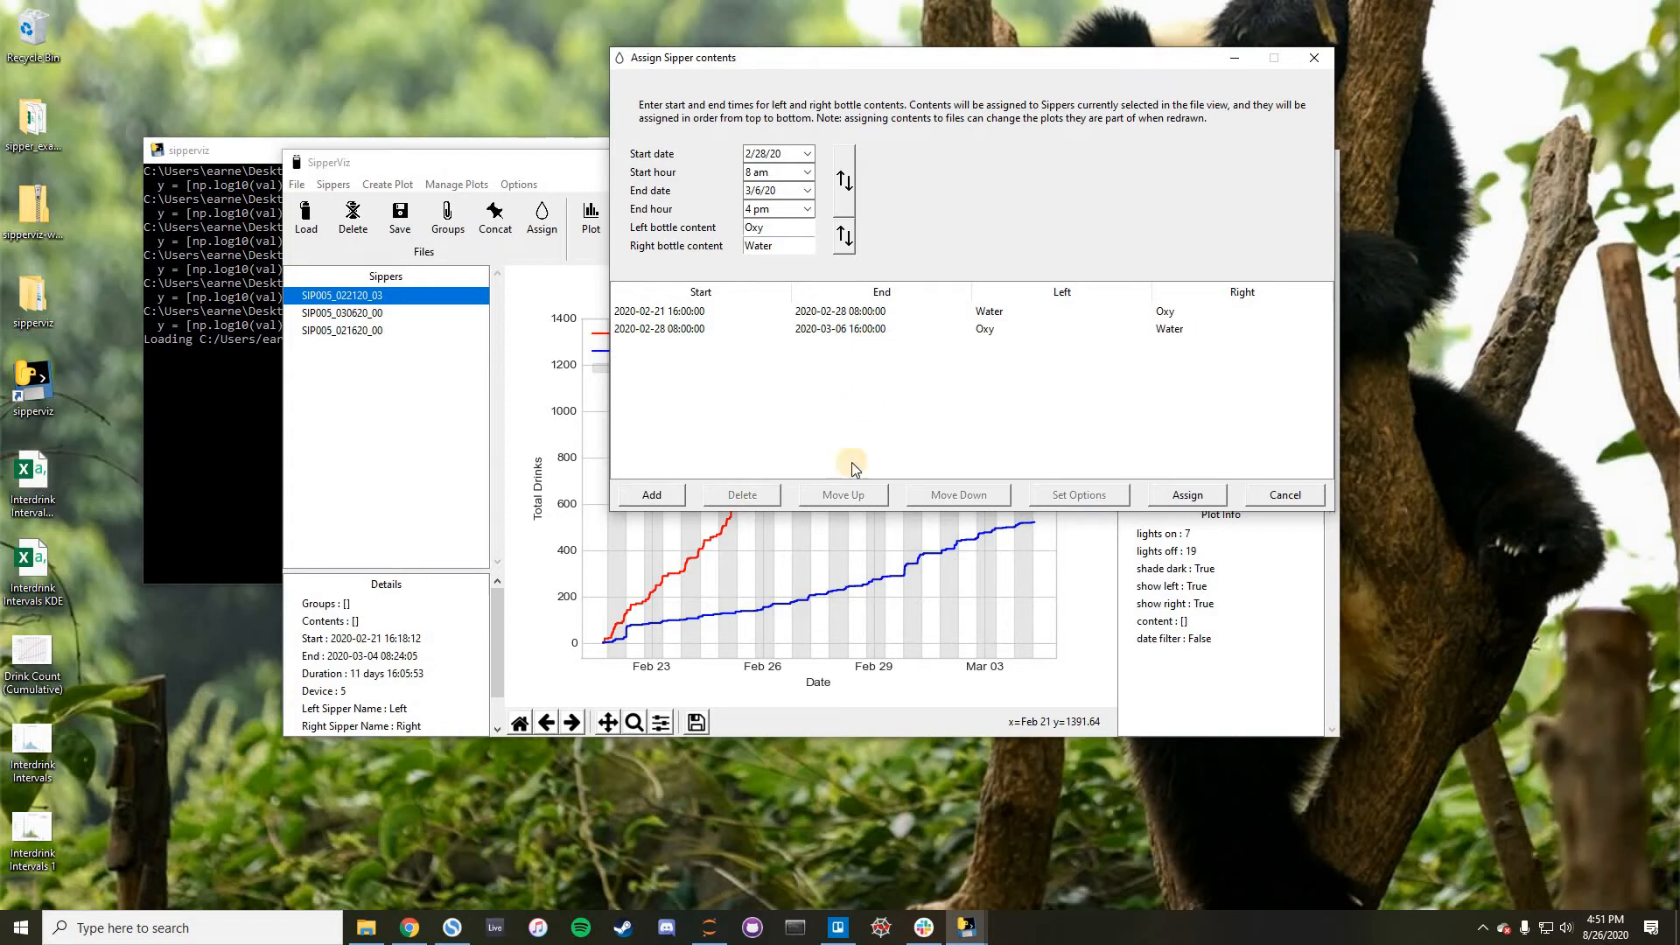
# - Add a duplicate of the Oxy/Water content period and delete the duplicate again
pyautogui.click(875, 329)
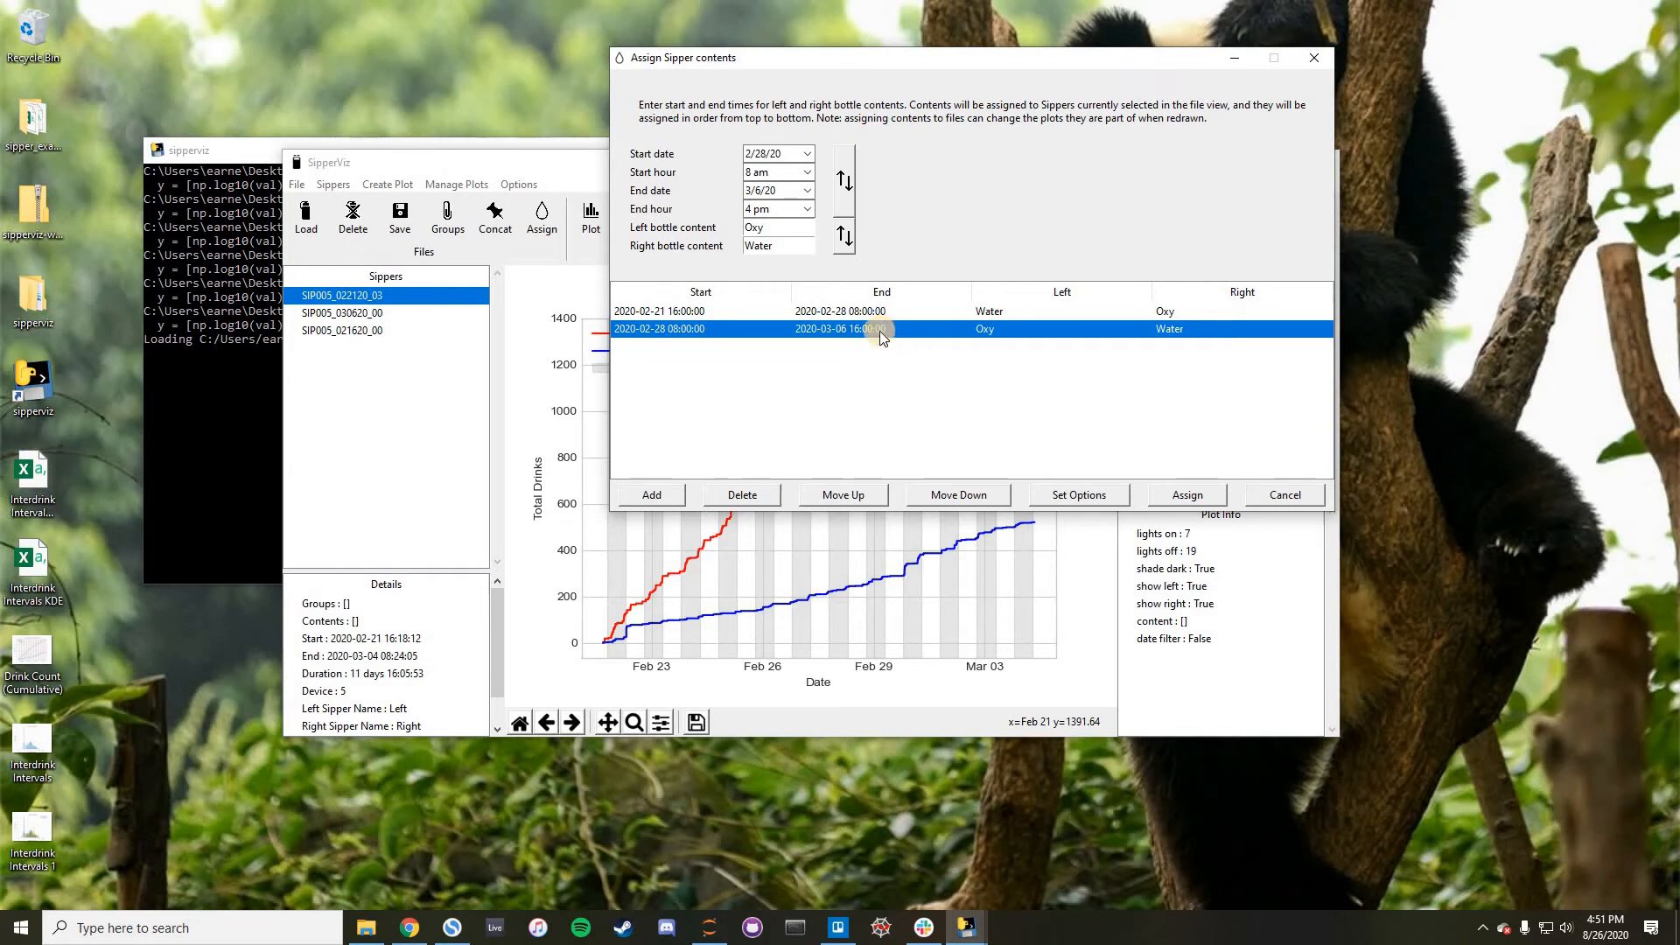
pyautogui.click(917, 318)
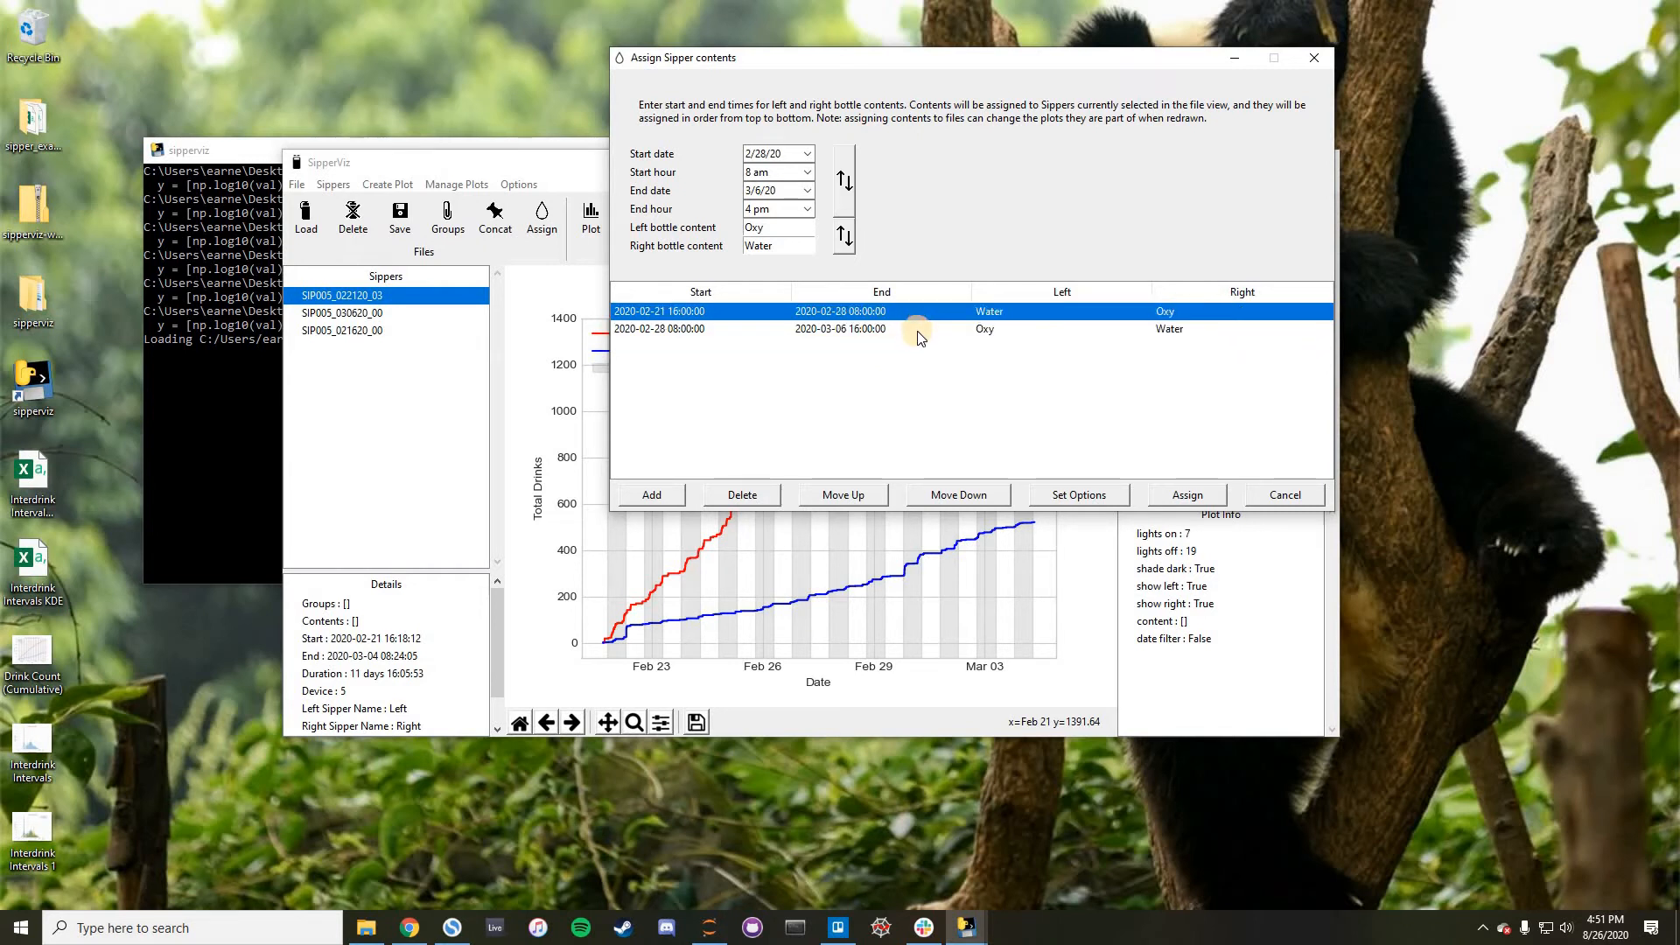
pyautogui.click(923, 336)
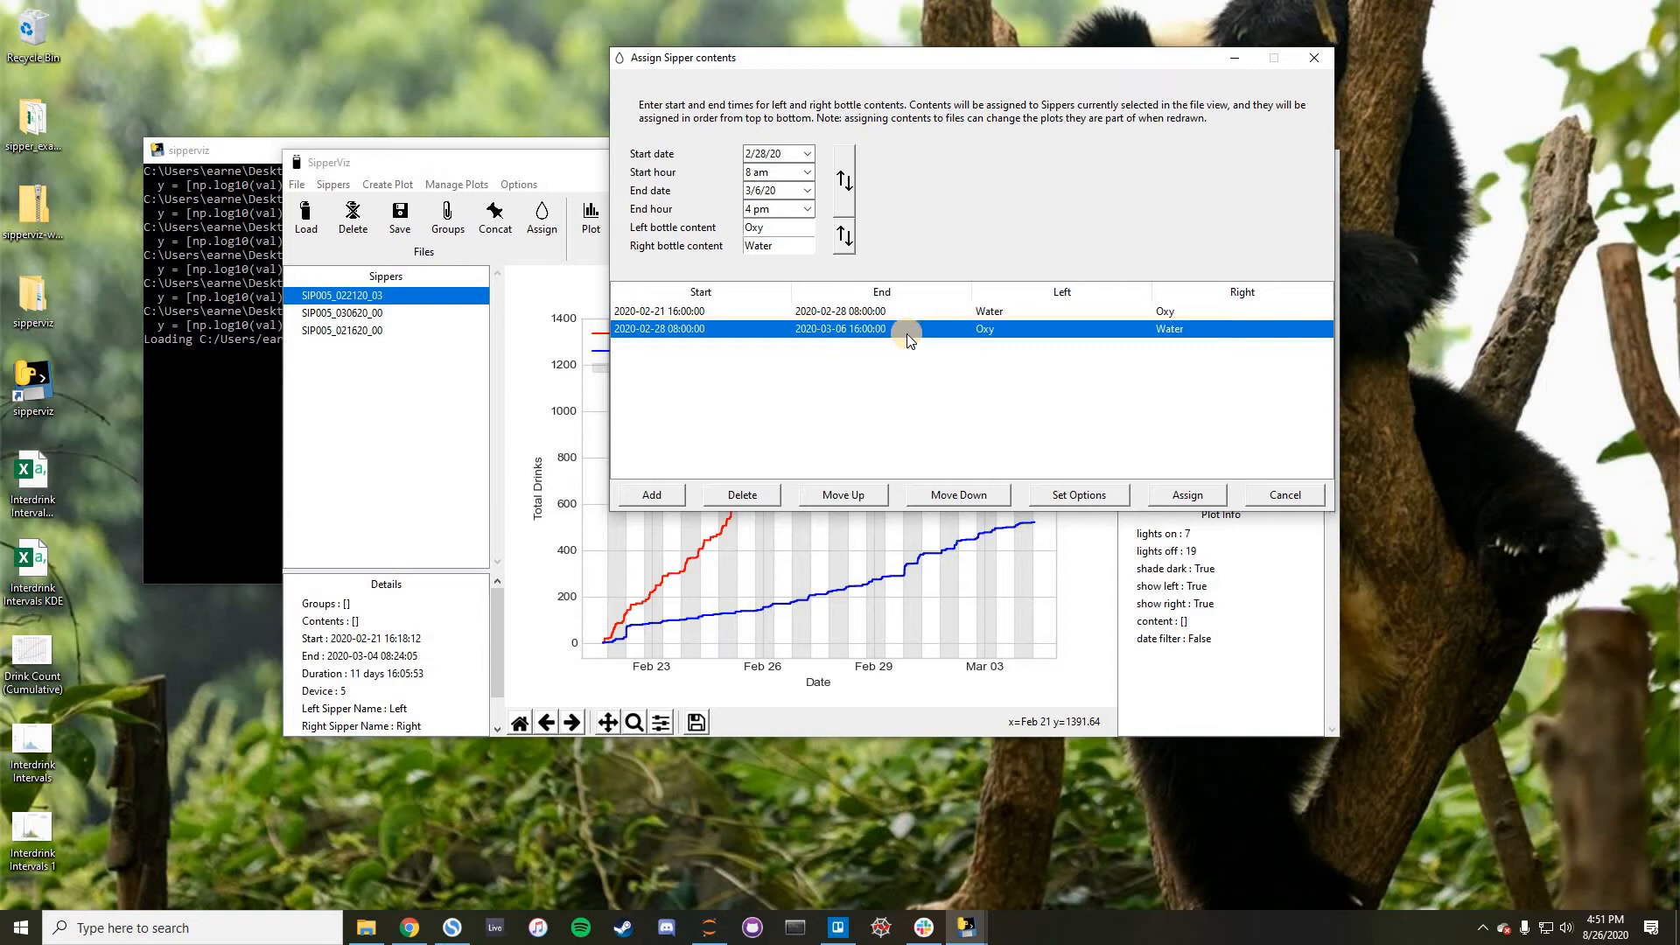
pyautogui.click(652, 496)
pyautogui.click(988, 346)
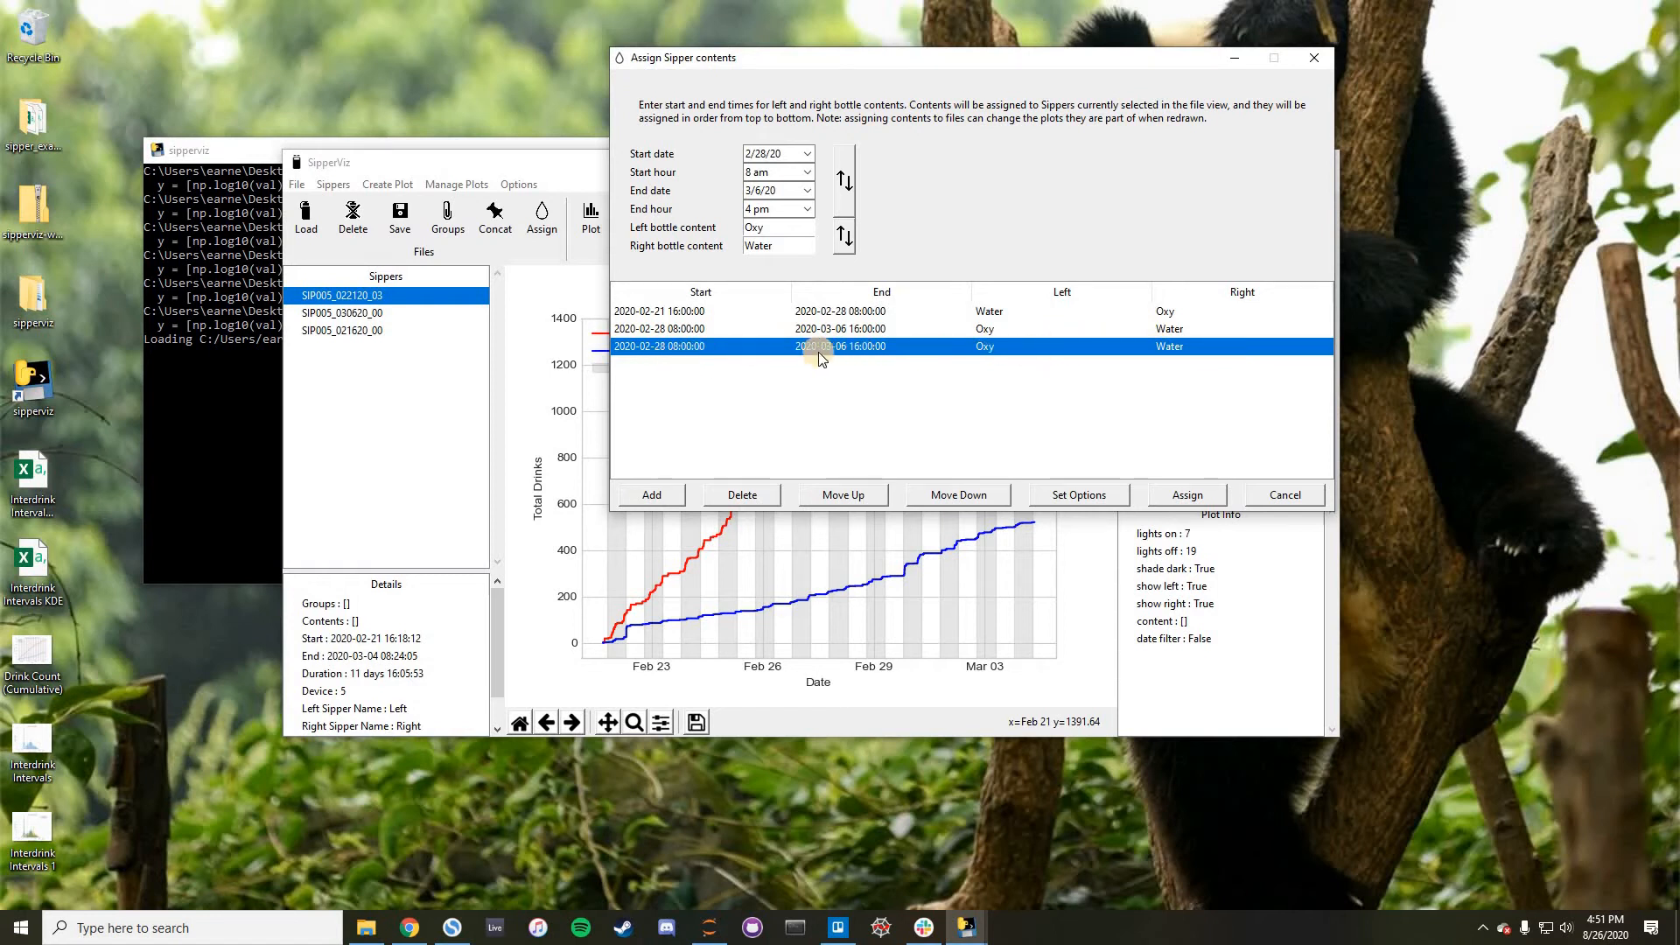
pyautogui.click(996, 334)
pyautogui.click(984, 349)
pyautogui.press('Delete')
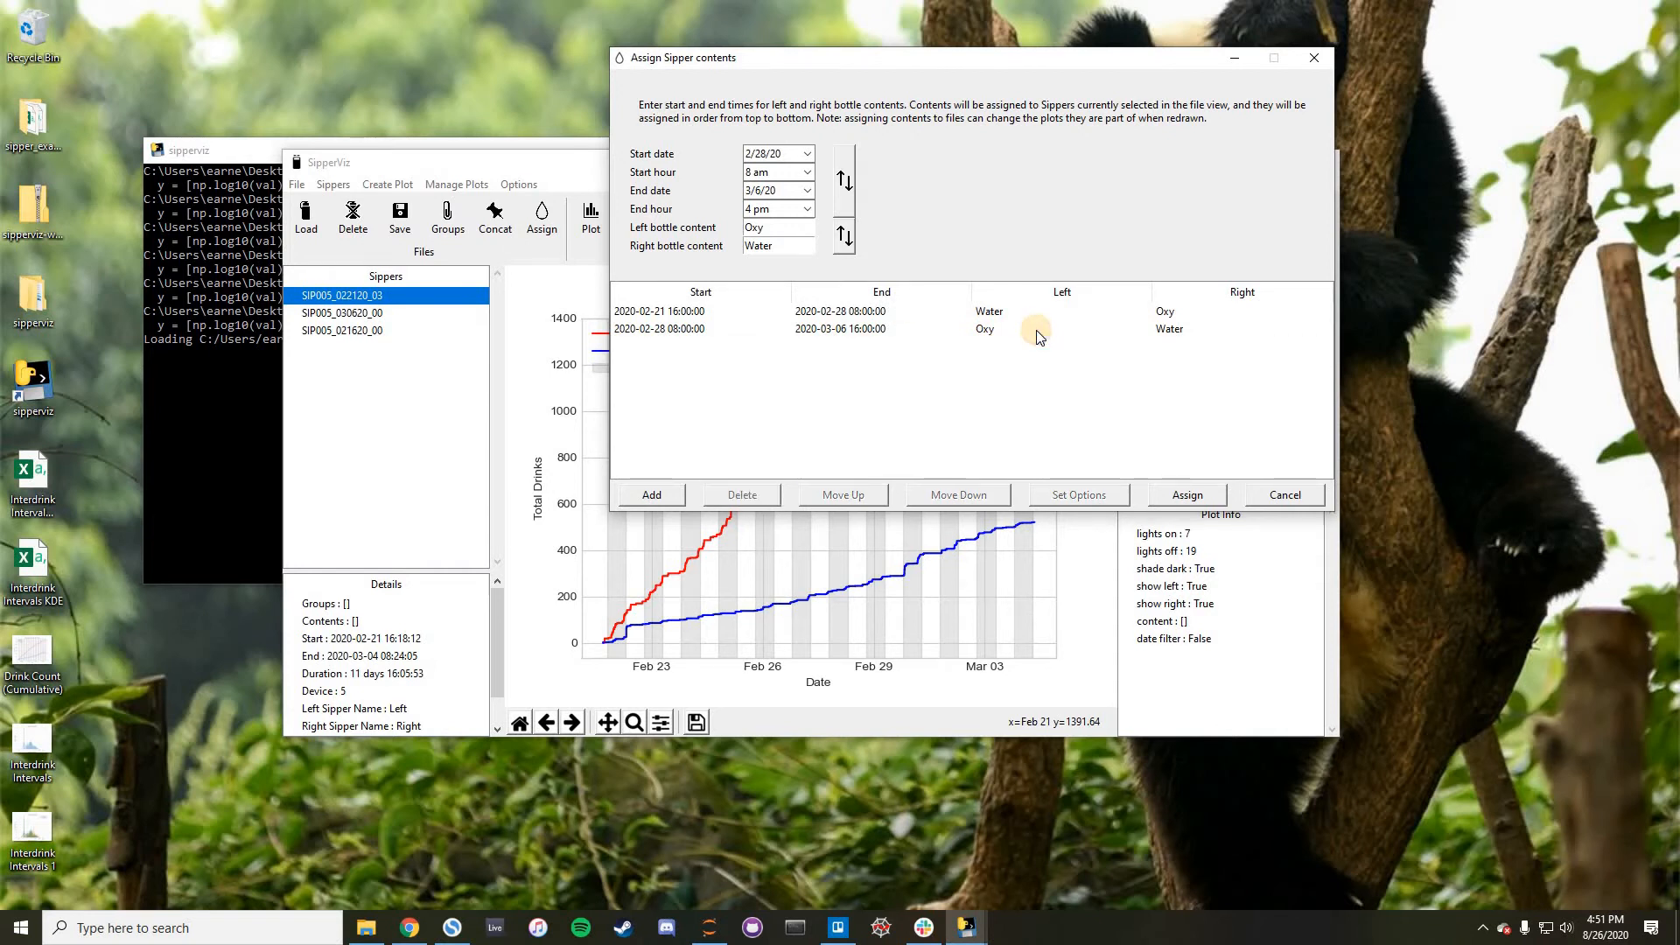
# - Assign the two listed bottle content periods to SIP005_022120_03
pyautogui.click(1046, 330)
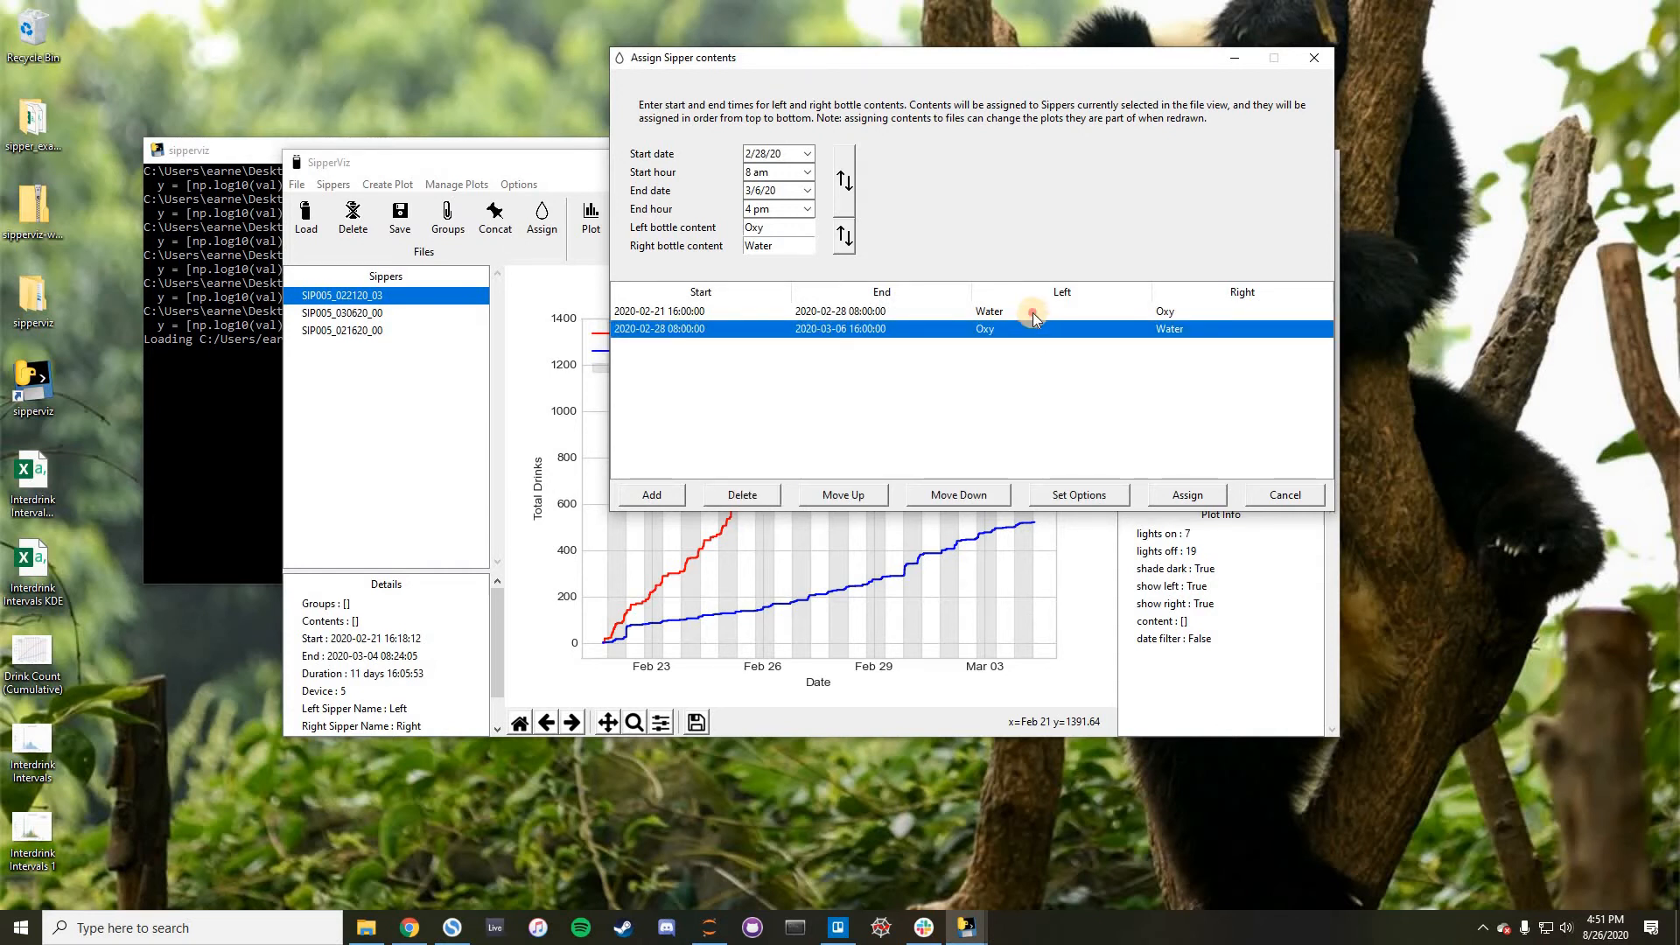
pyautogui.click(1031, 312)
pyautogui.click(1025, 329)
pyautogui.click(1031, 312)
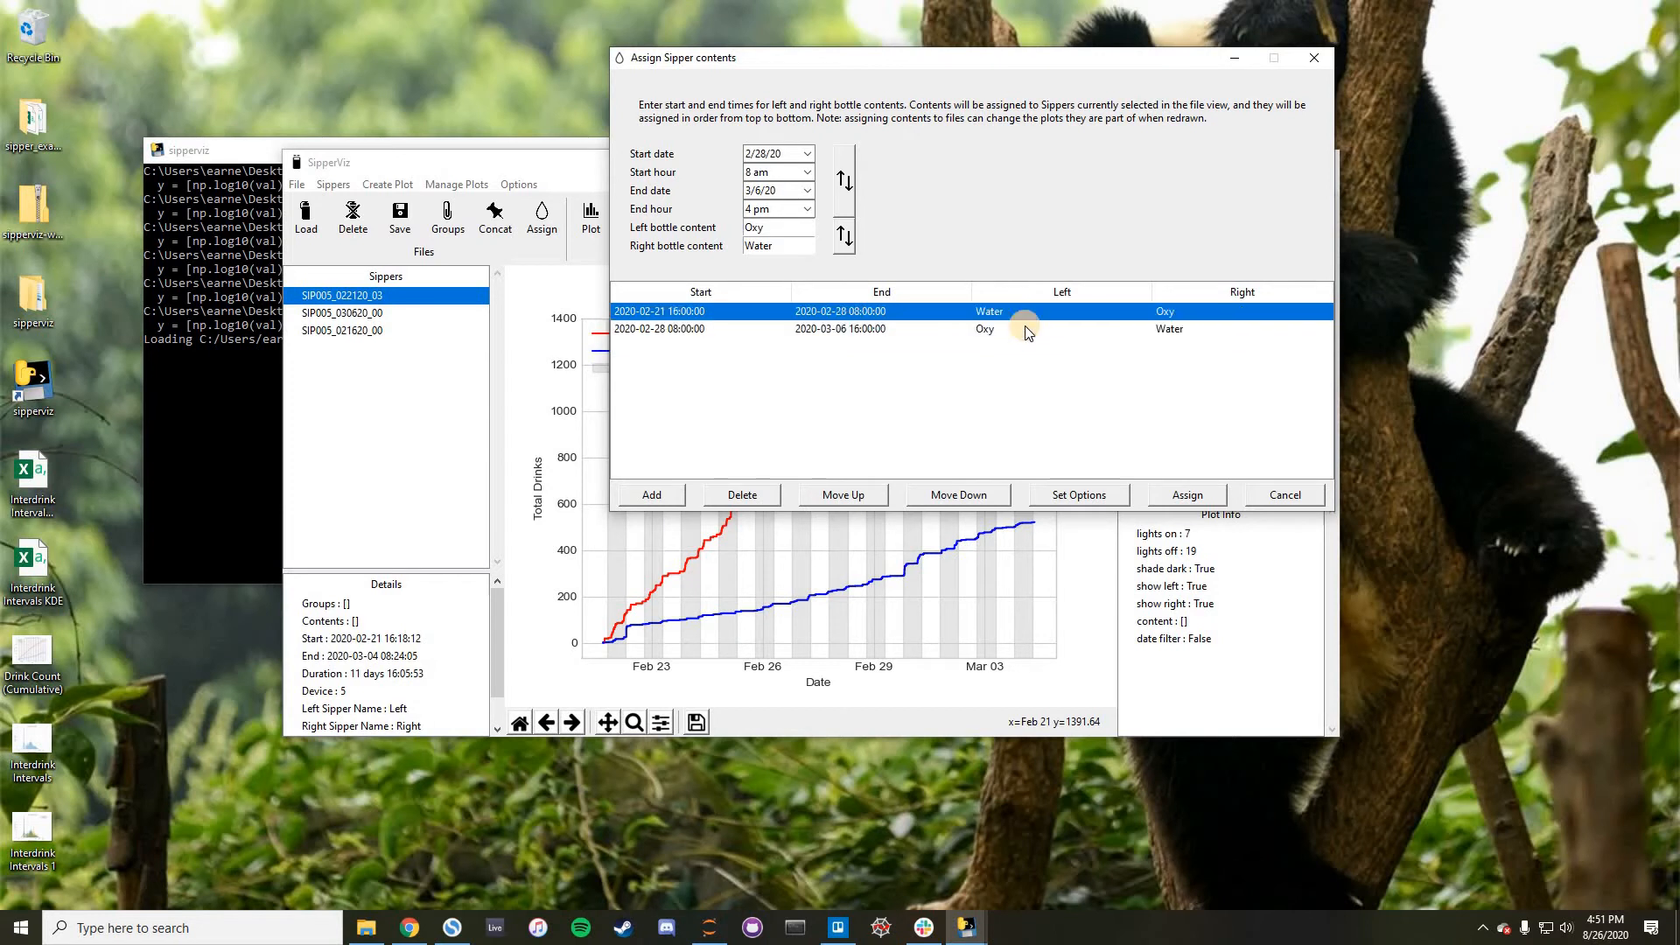
pyautogui.click(1025, 327)
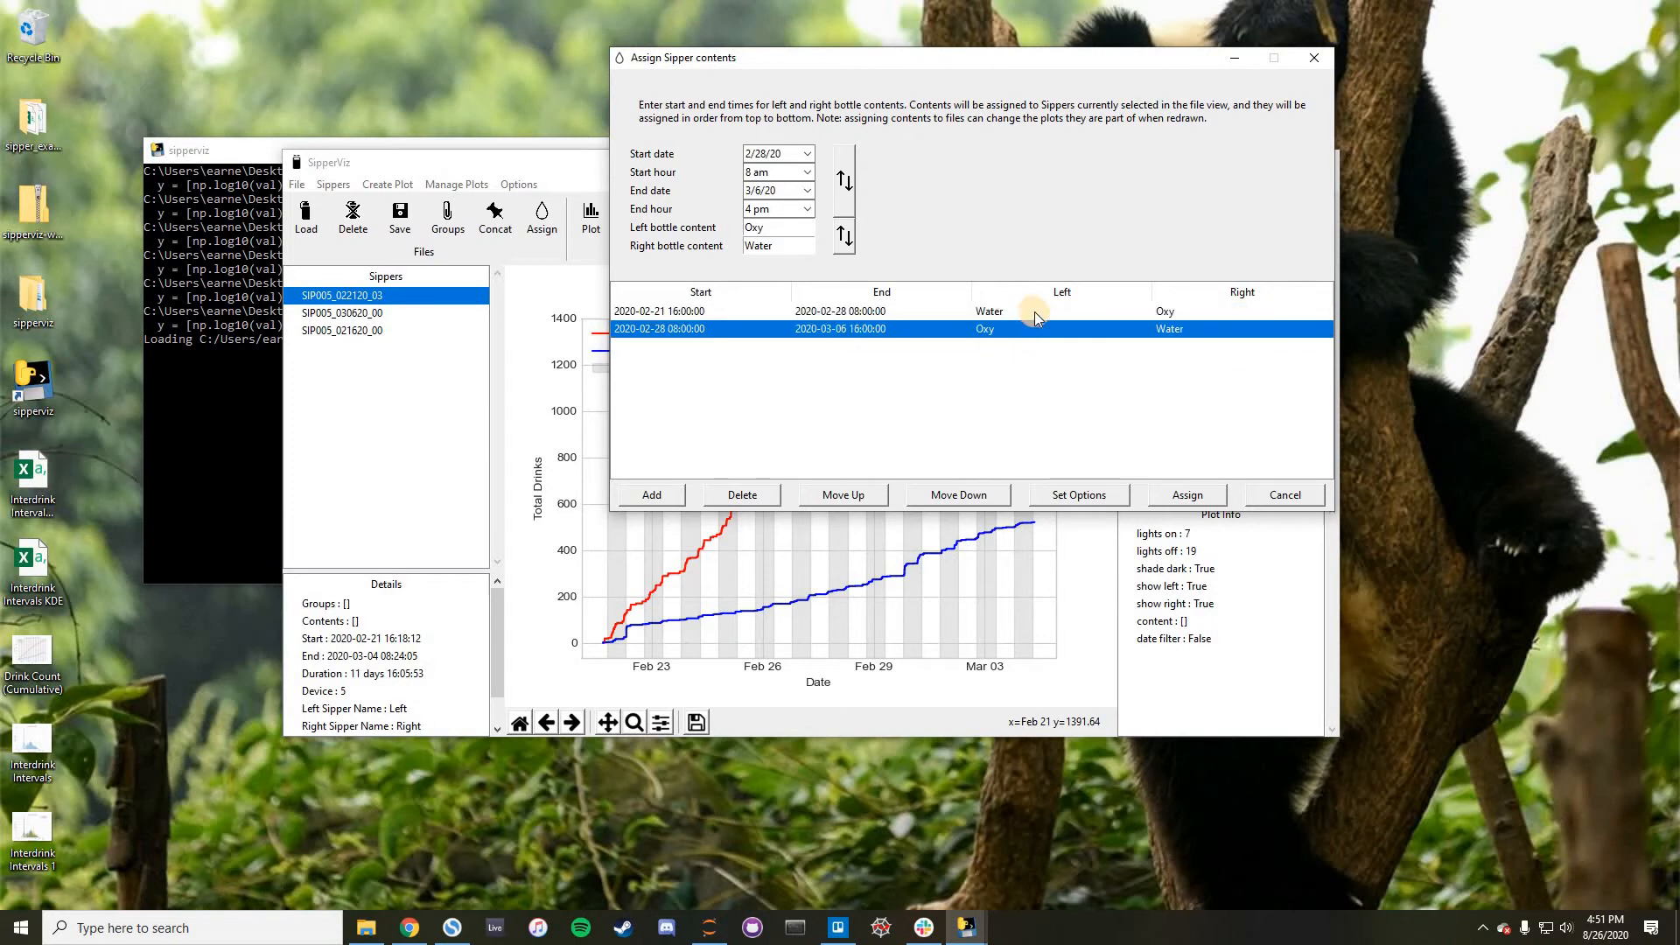
pyautogui.click(1177, 496)
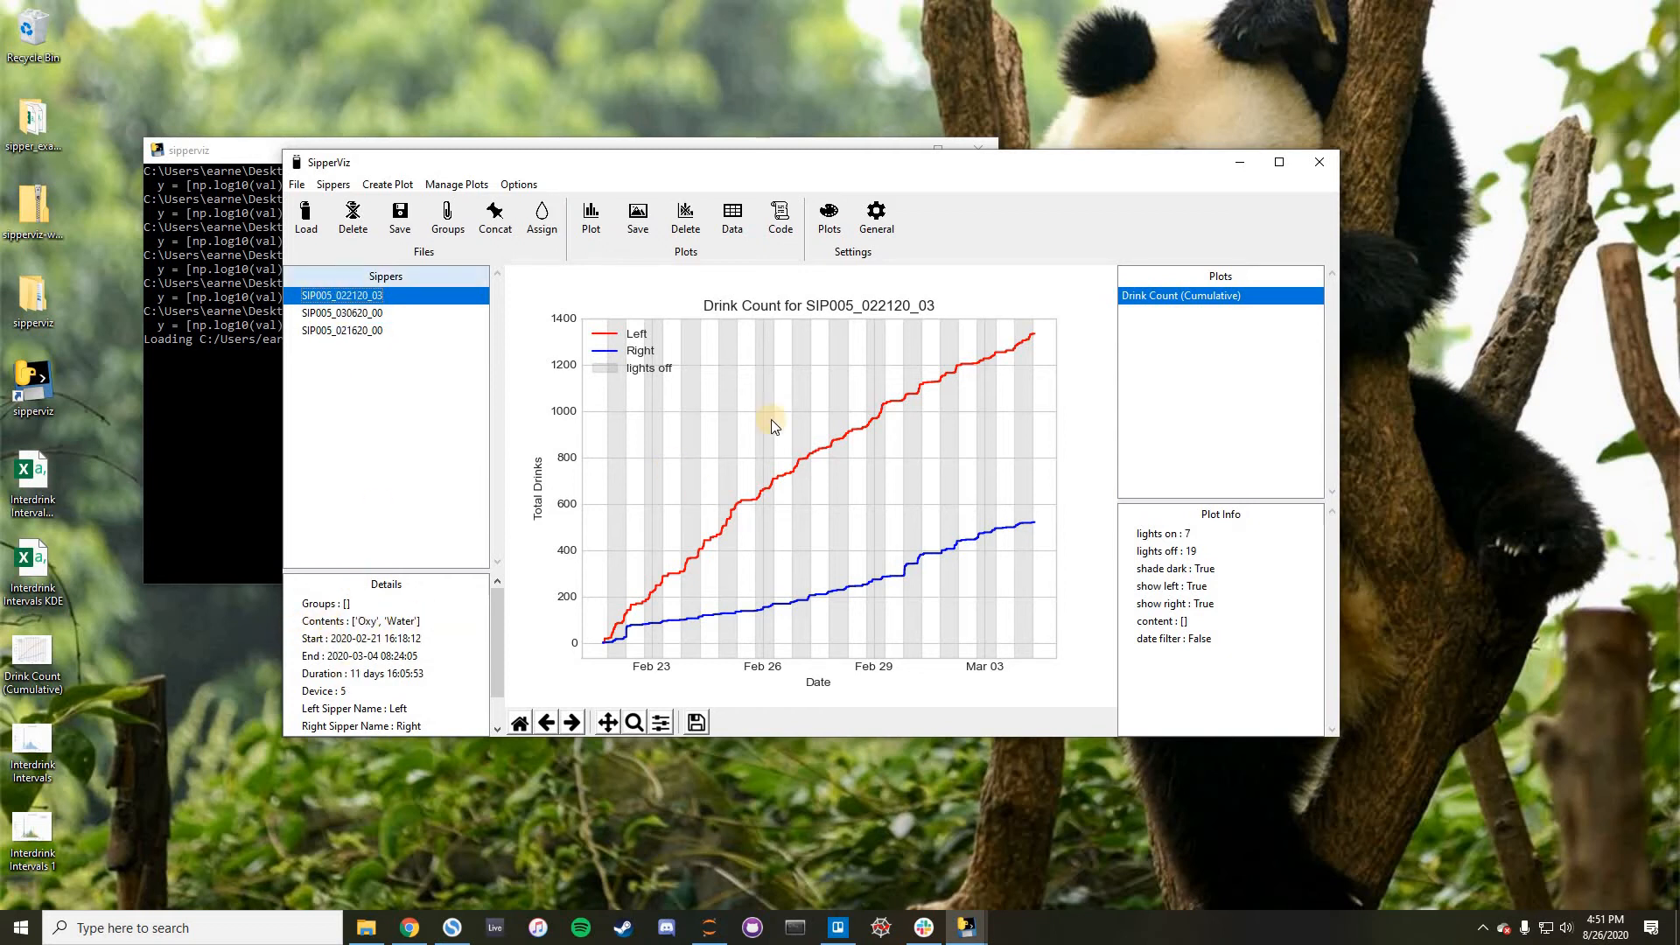
# - Show the file contents of SIP005_022120_03, review the start and end times of both assigned periods, and close them without reassigning
pyautogui.rightClick(343, 294)
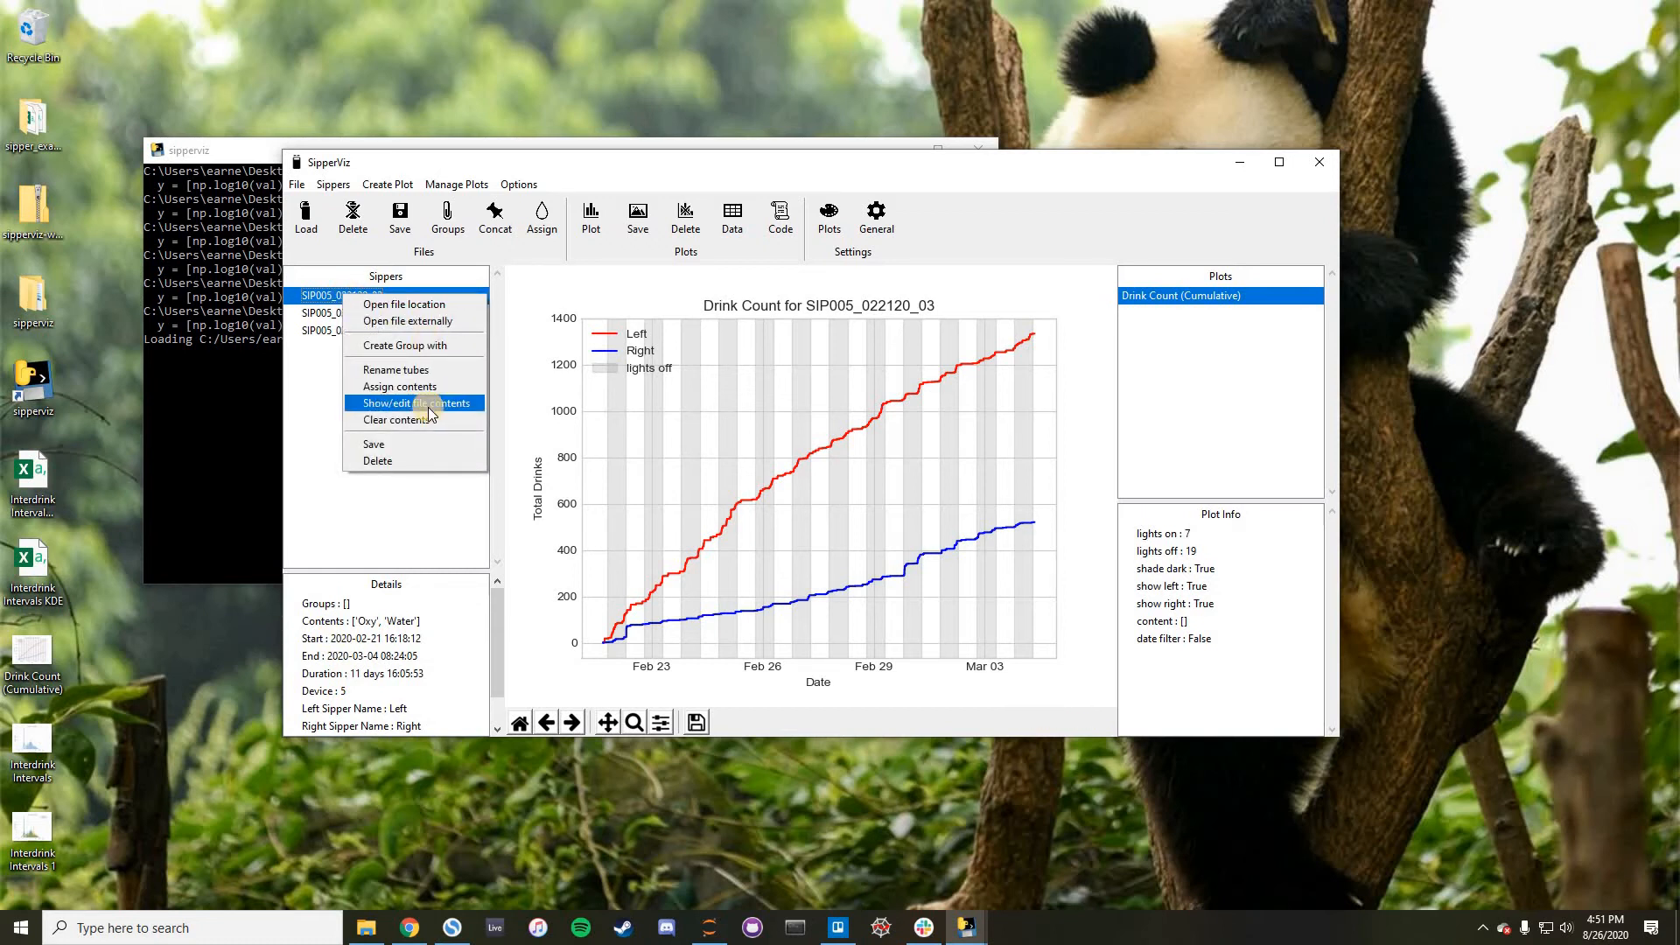
pyautogui.click(333, 184)
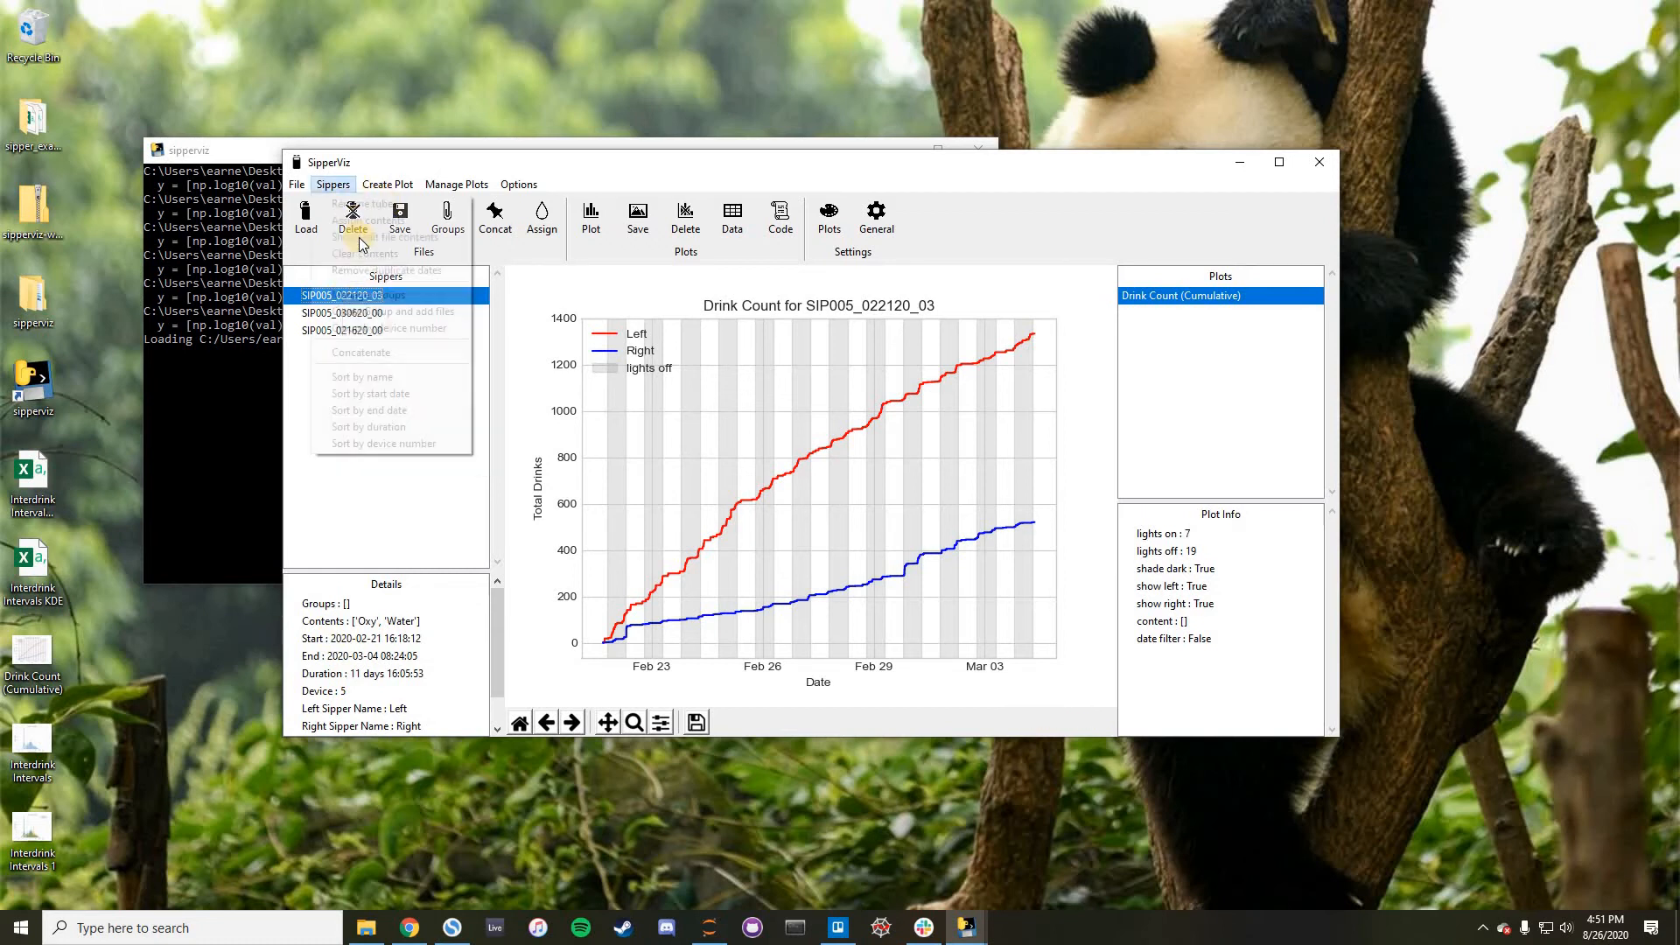
pyautogui.click(359, 237)
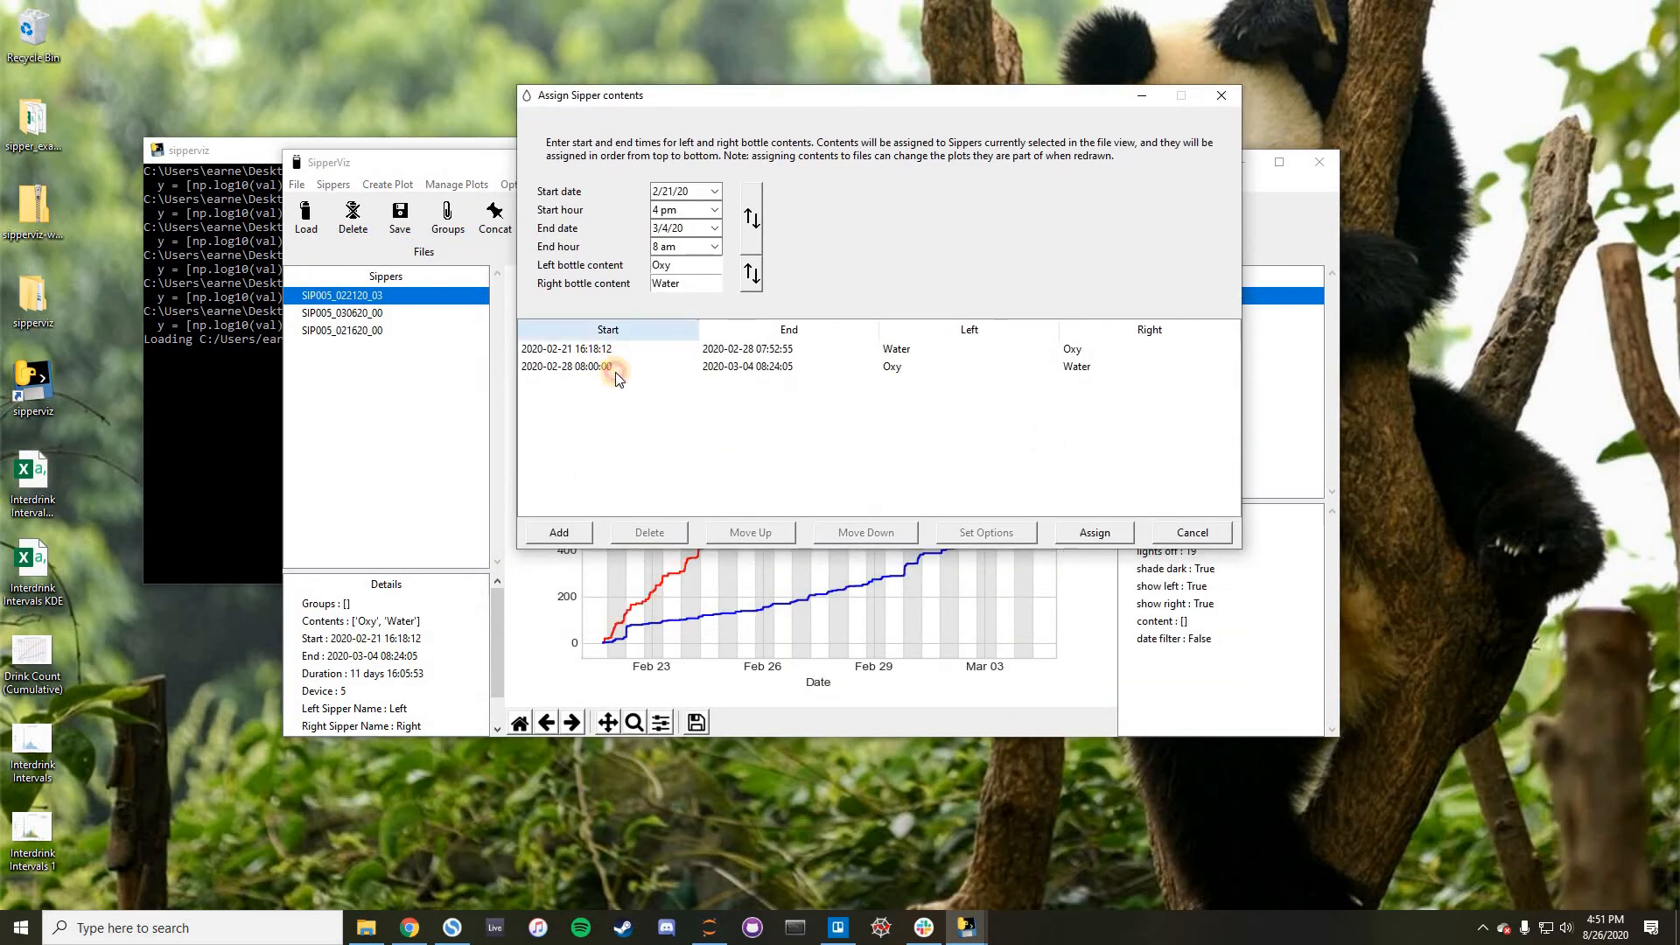
pyautogui.click(622, 352)
pyautogui.click(622, 360)
pyautogui.click(620, 352)
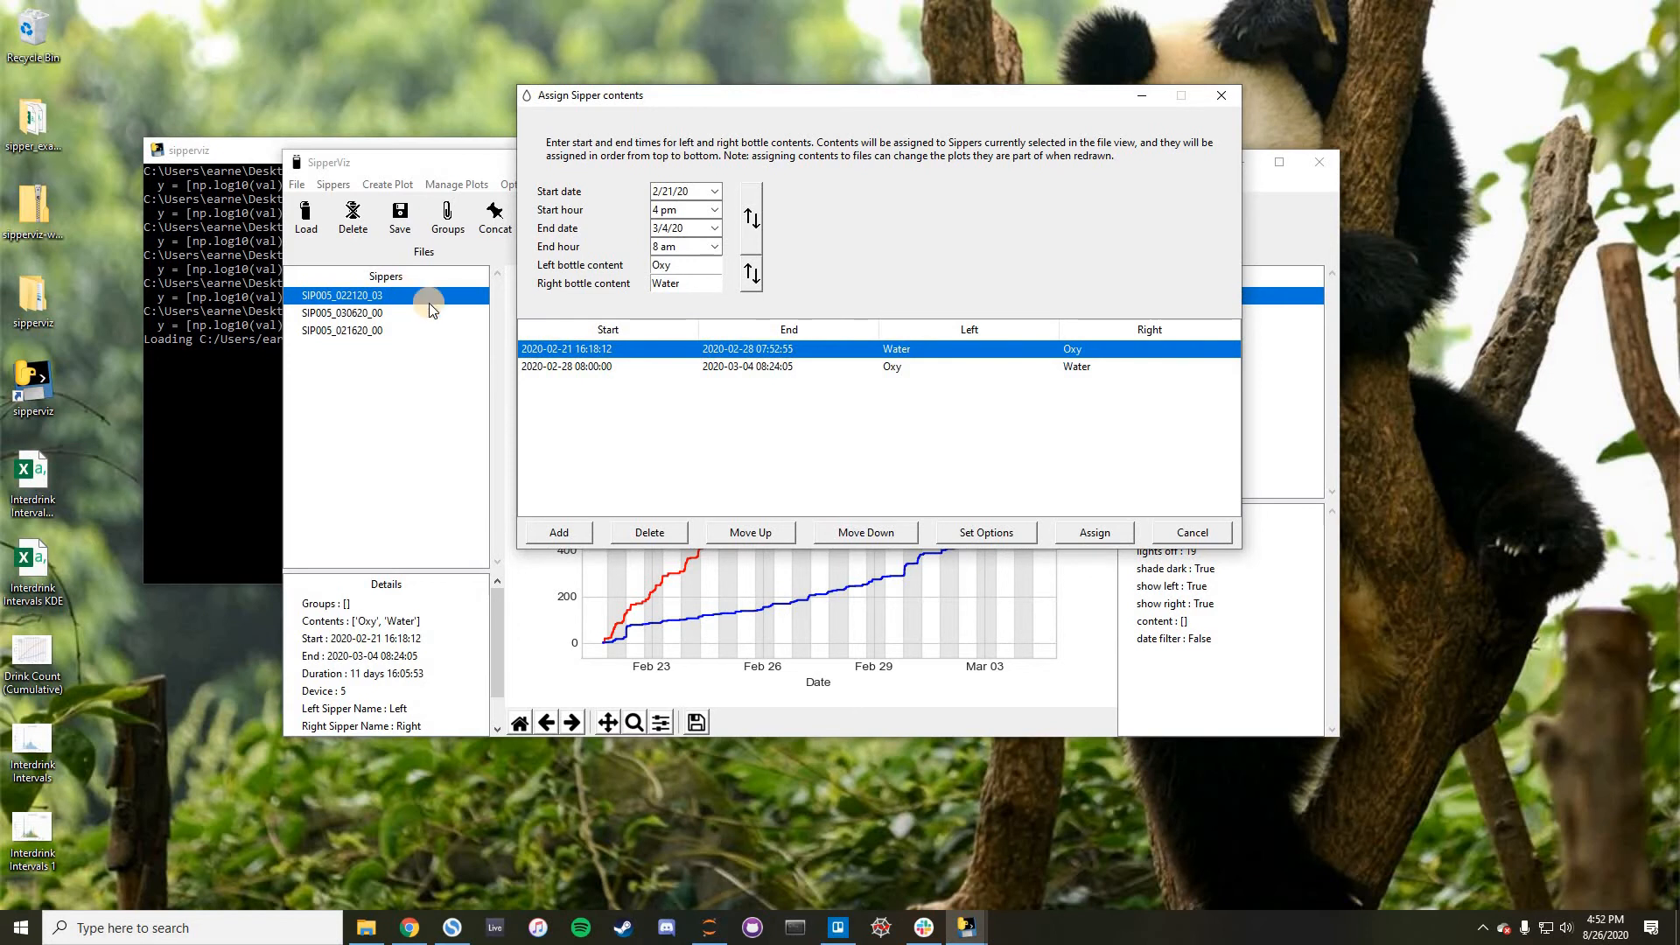
pyautogui.click(655, 361)
pyautogui.click(654, 351)
pyautogui.click(659, 369)
pyautogui.click(658, 354)
pyautogui.click(660, 368)
pyautogui.click(649, 536)
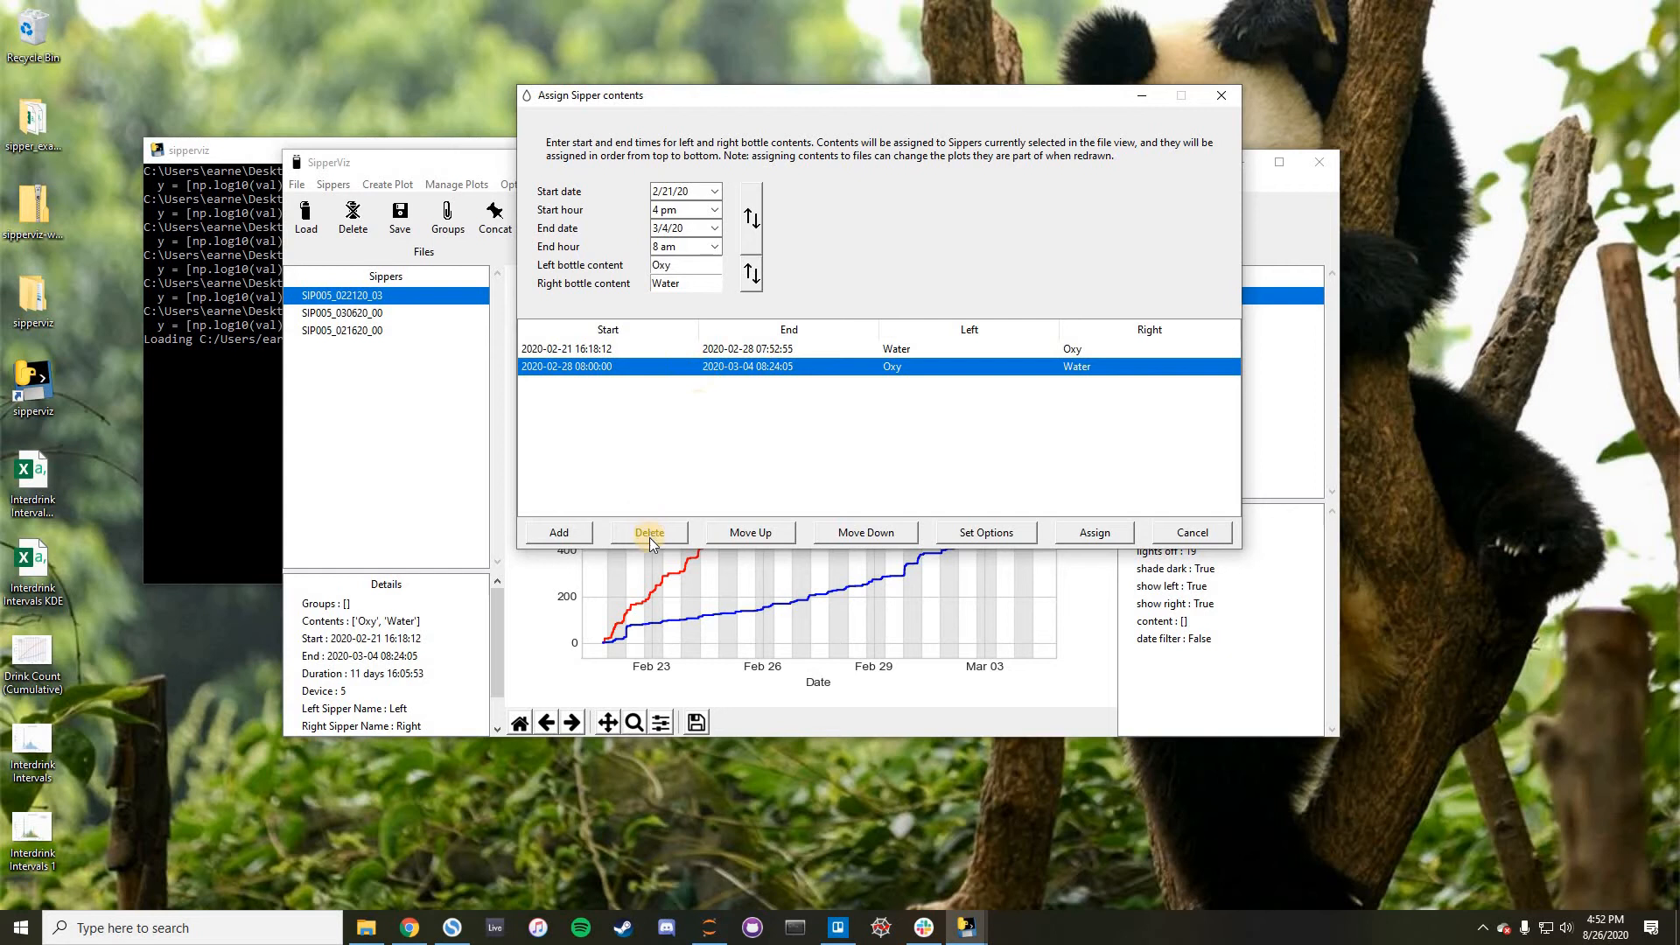
pyautogui.click(672, 352)
pyautogui.click(676, 364)
pyautogui.click(1222, 97)
pyautogui.click(1223, 96)
# - Save SIP005_022120_03 on the Desktop as "SIP005_022120_03 with content" and load the saved file
pyautogui.click(387, 296)
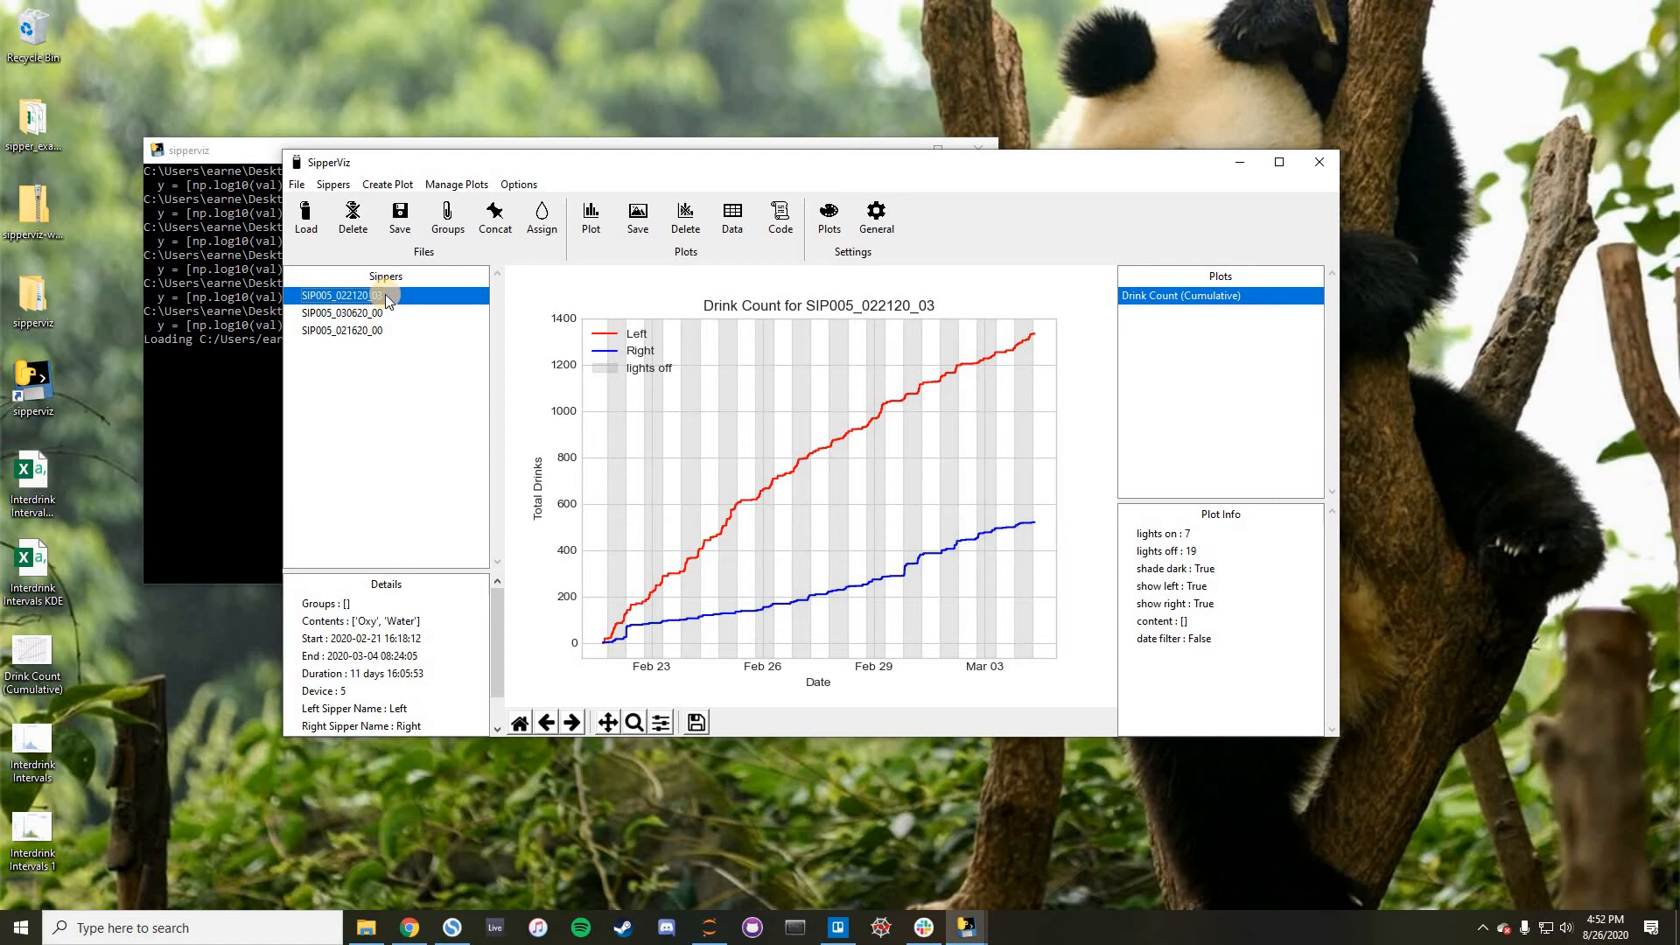
pyautogui.click(406, 214)
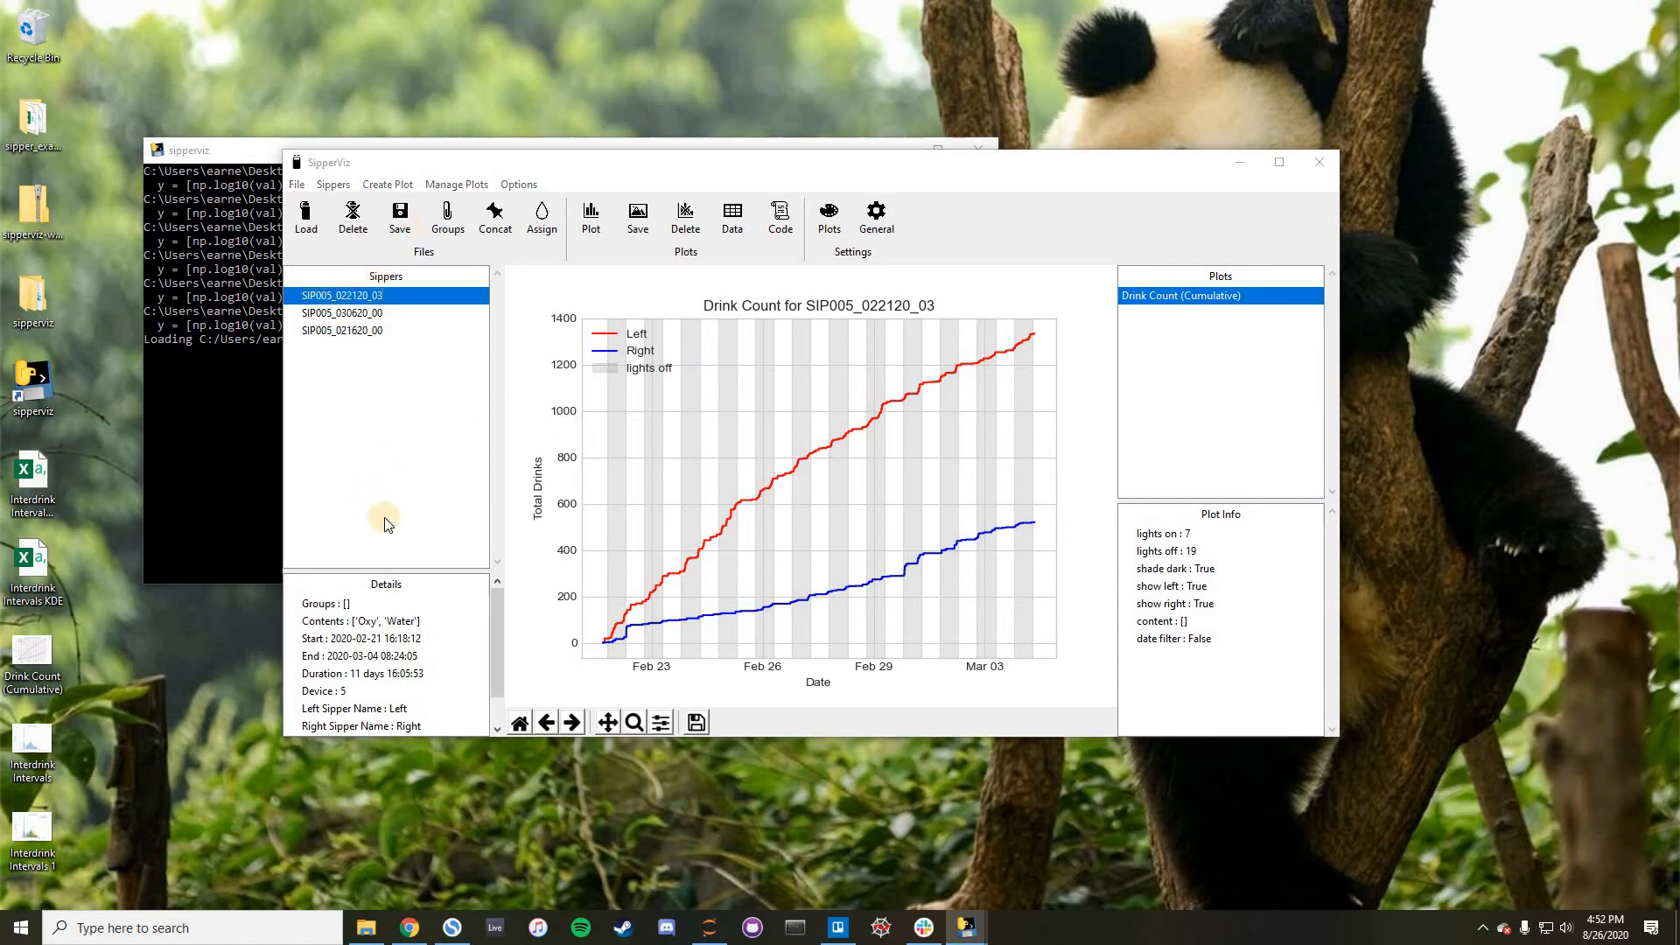
pyautogui.click(506, 616)
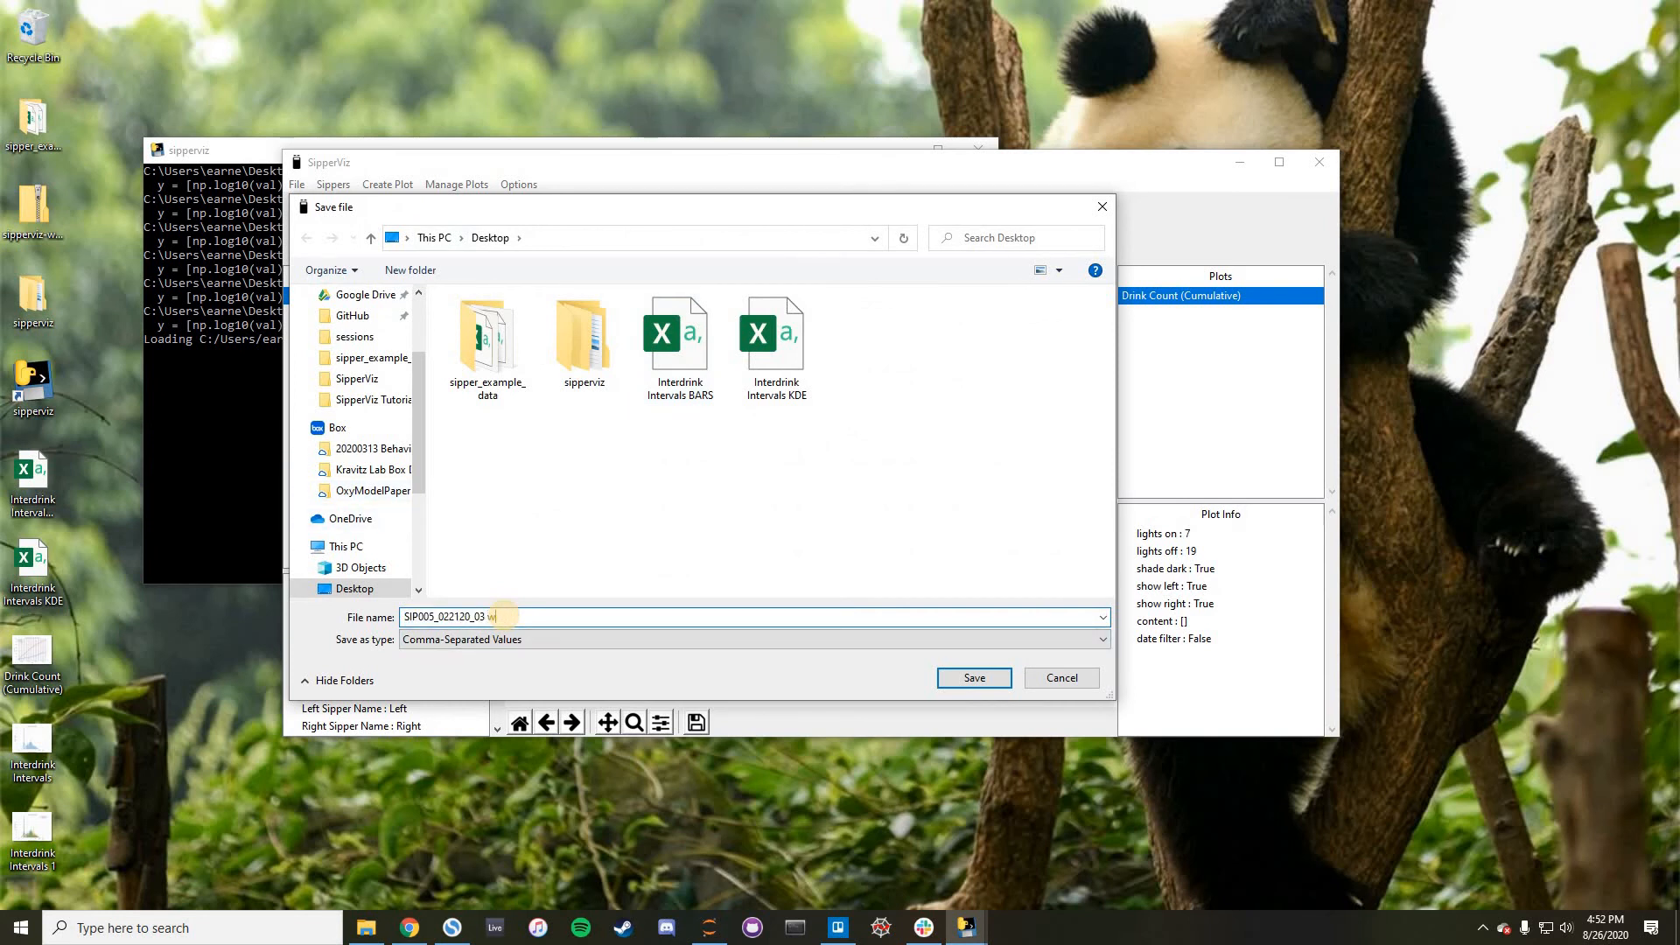
pyautogui.write('with content')
pyautogui.press('Return')
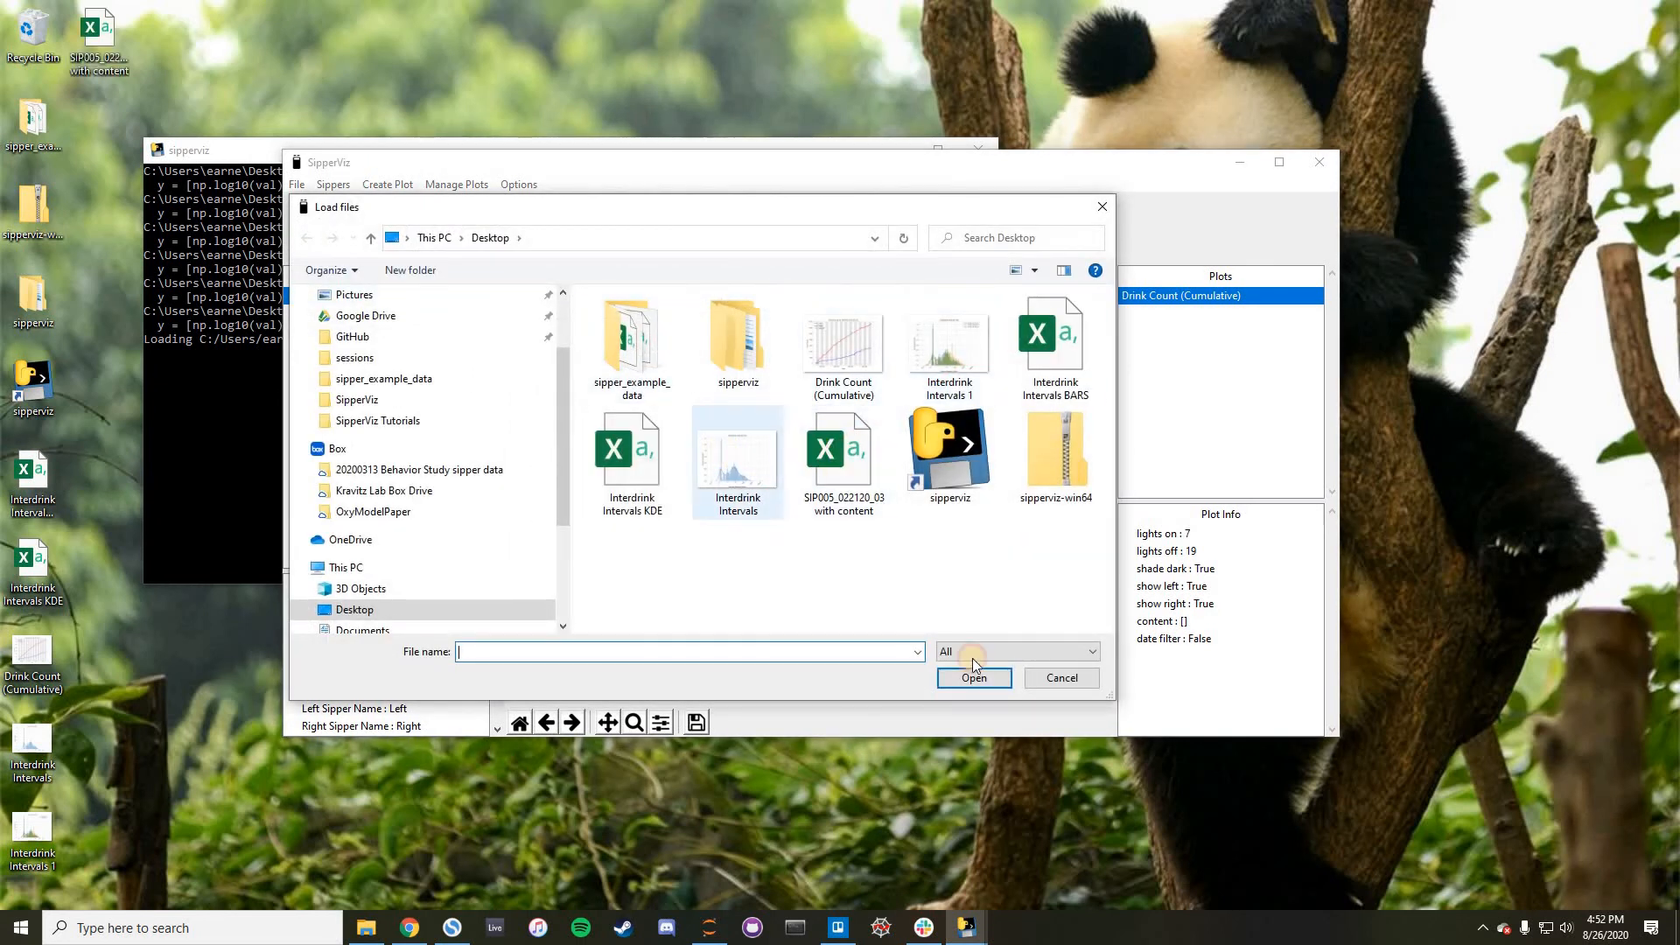
pyautogui.doubleClick(844, 462)
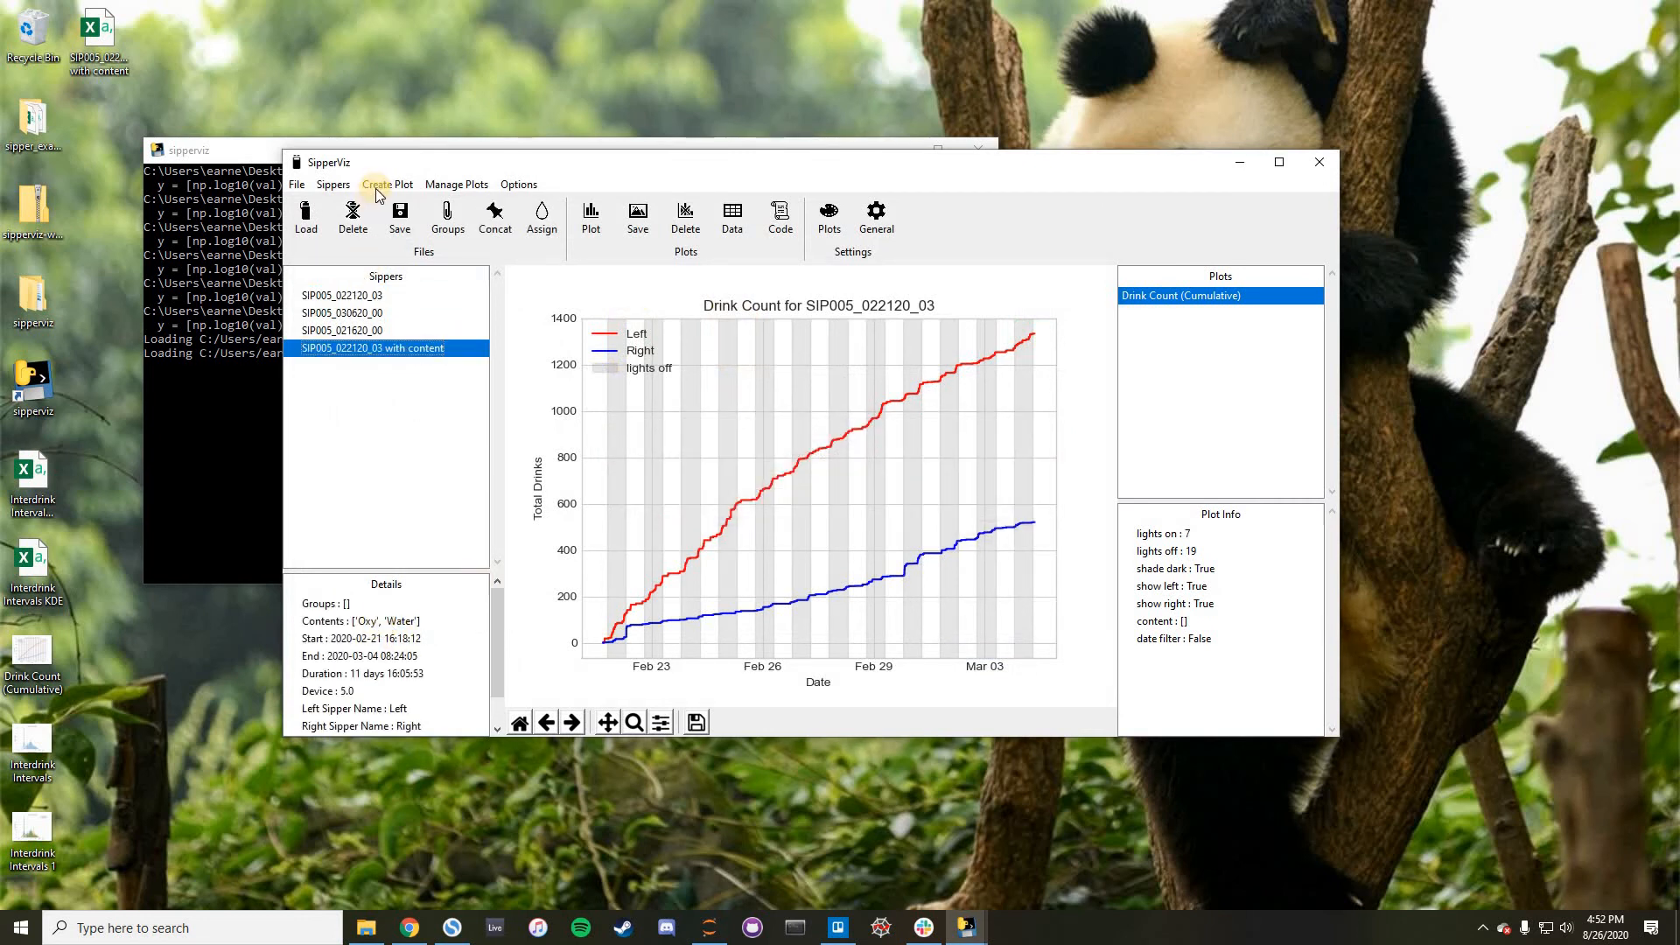
# - Show the file contents of "SIP005_022120_03 with content", check its assigned periods, and close them without reassigning
pyautogui.click(337, 185)
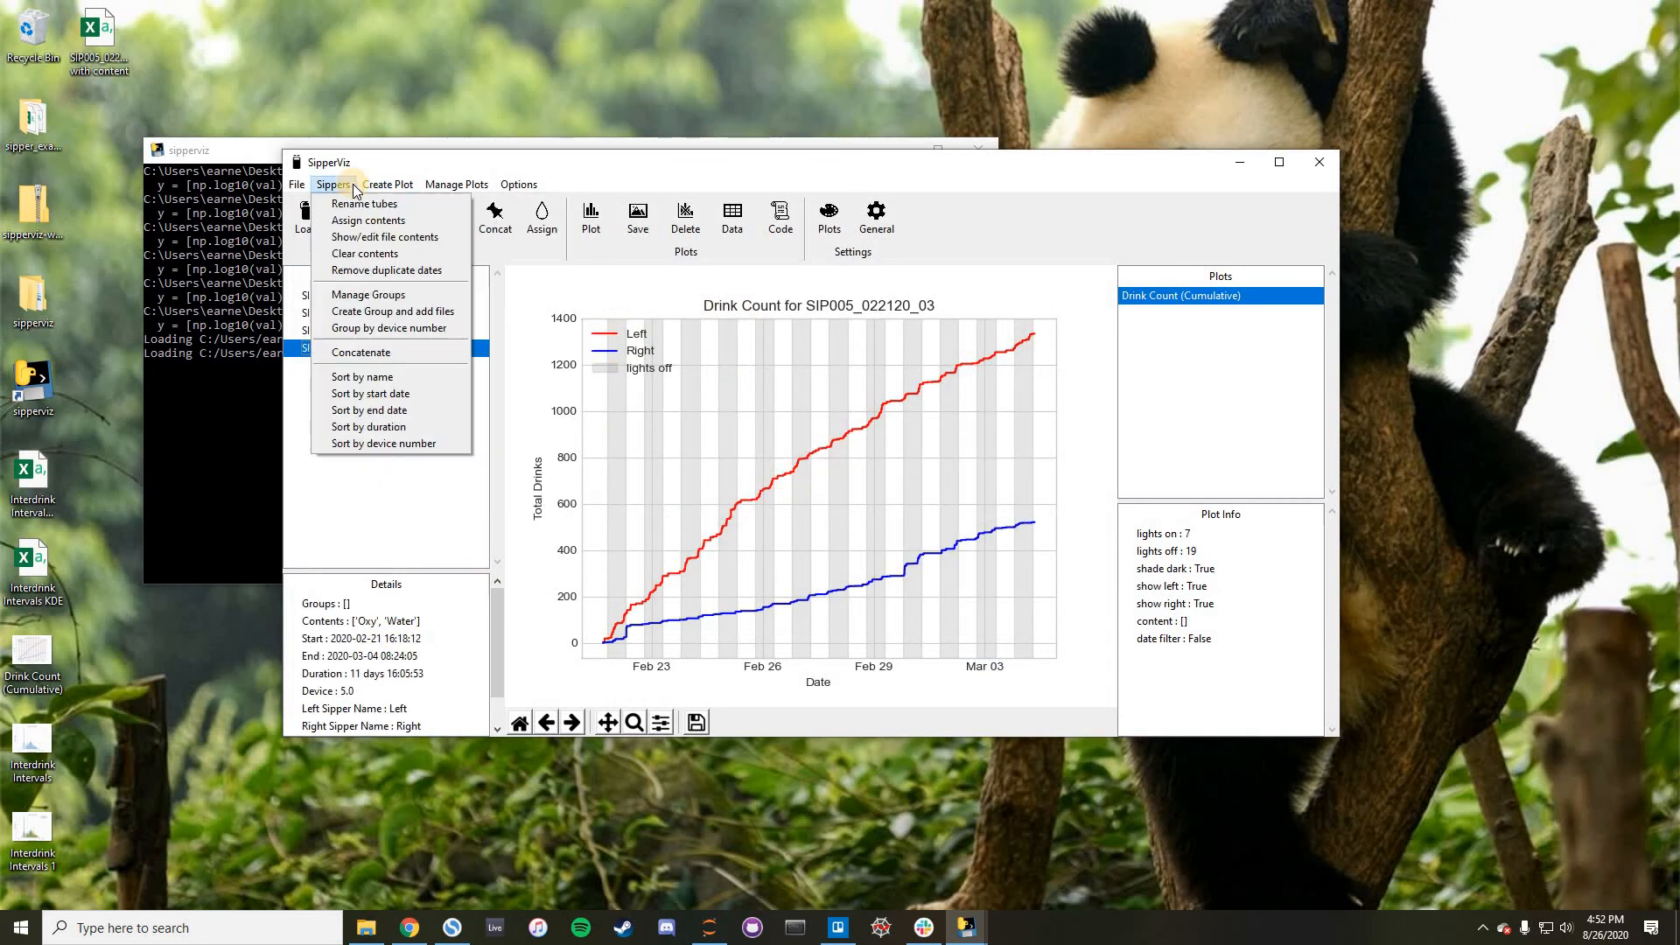
pyautogui.click(377, 238)
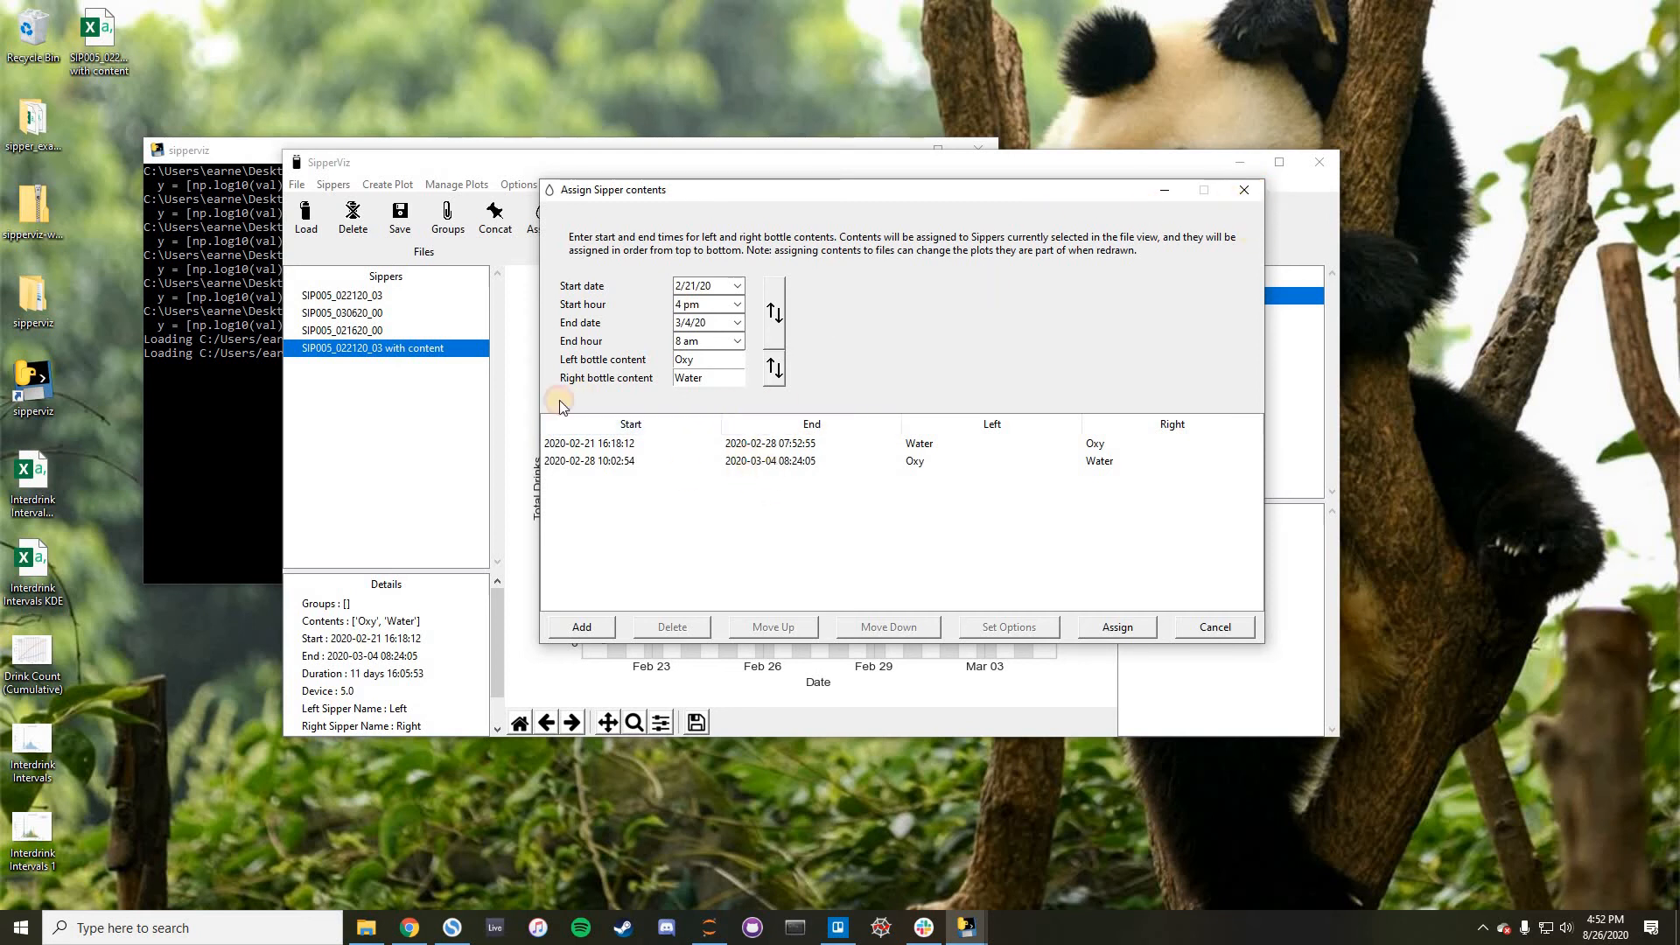
pyautogui.click(347, 344)
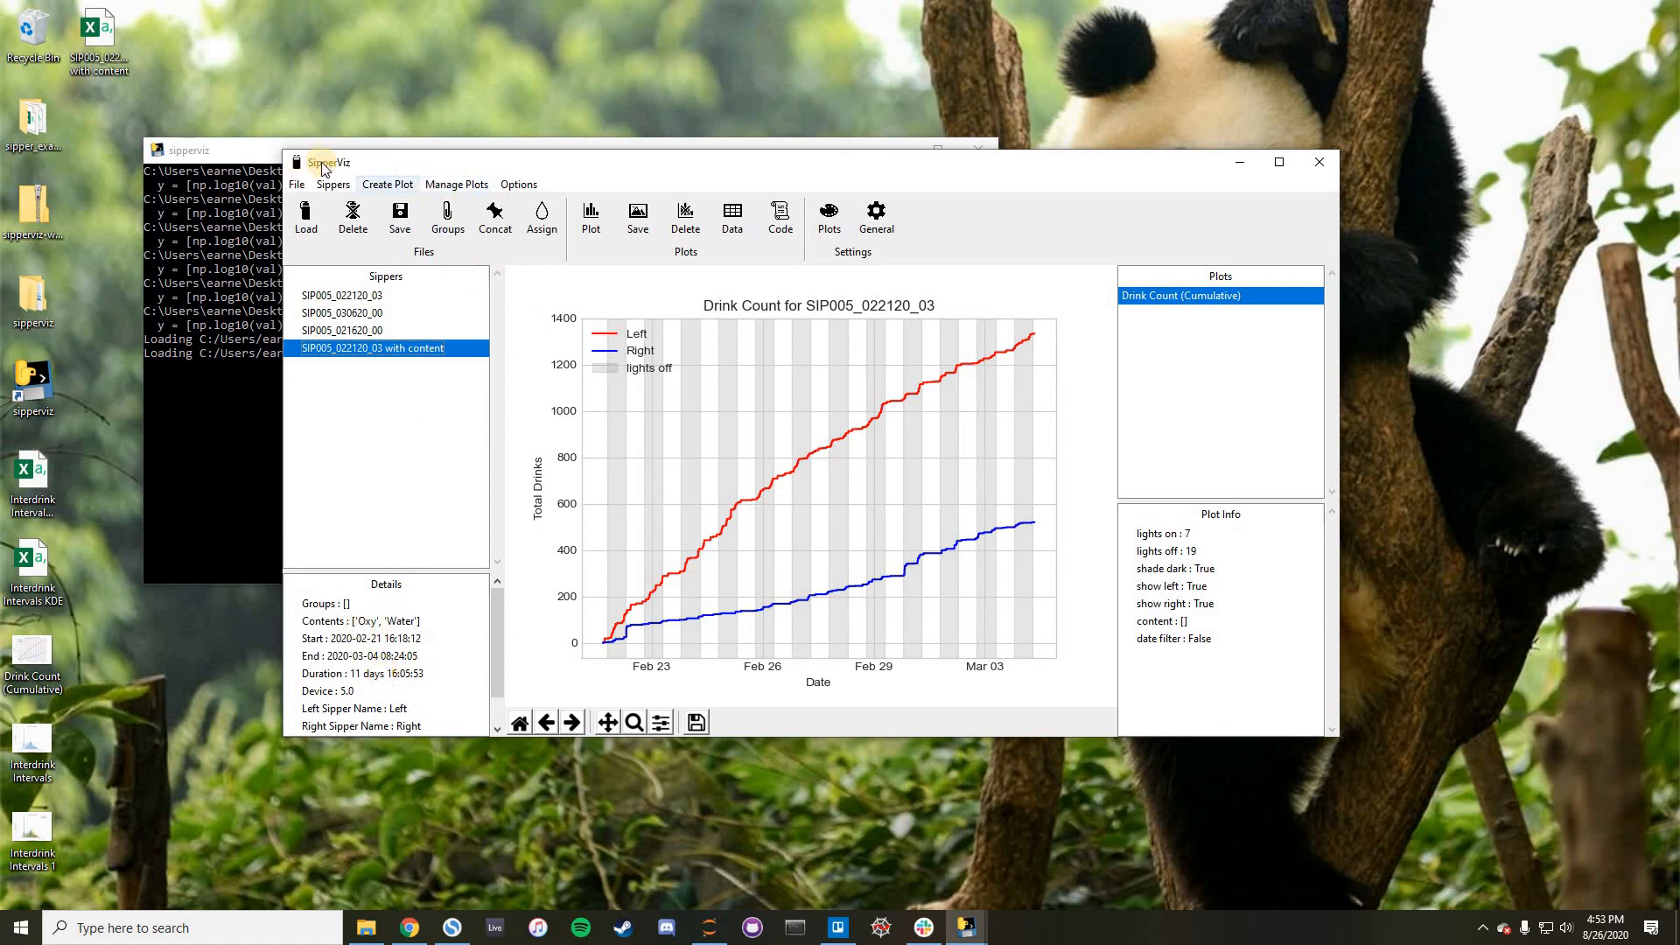
# - Clear the assigned bottle contents from the original SIP005_022120_03 file
pyautogui.click(357, 296)
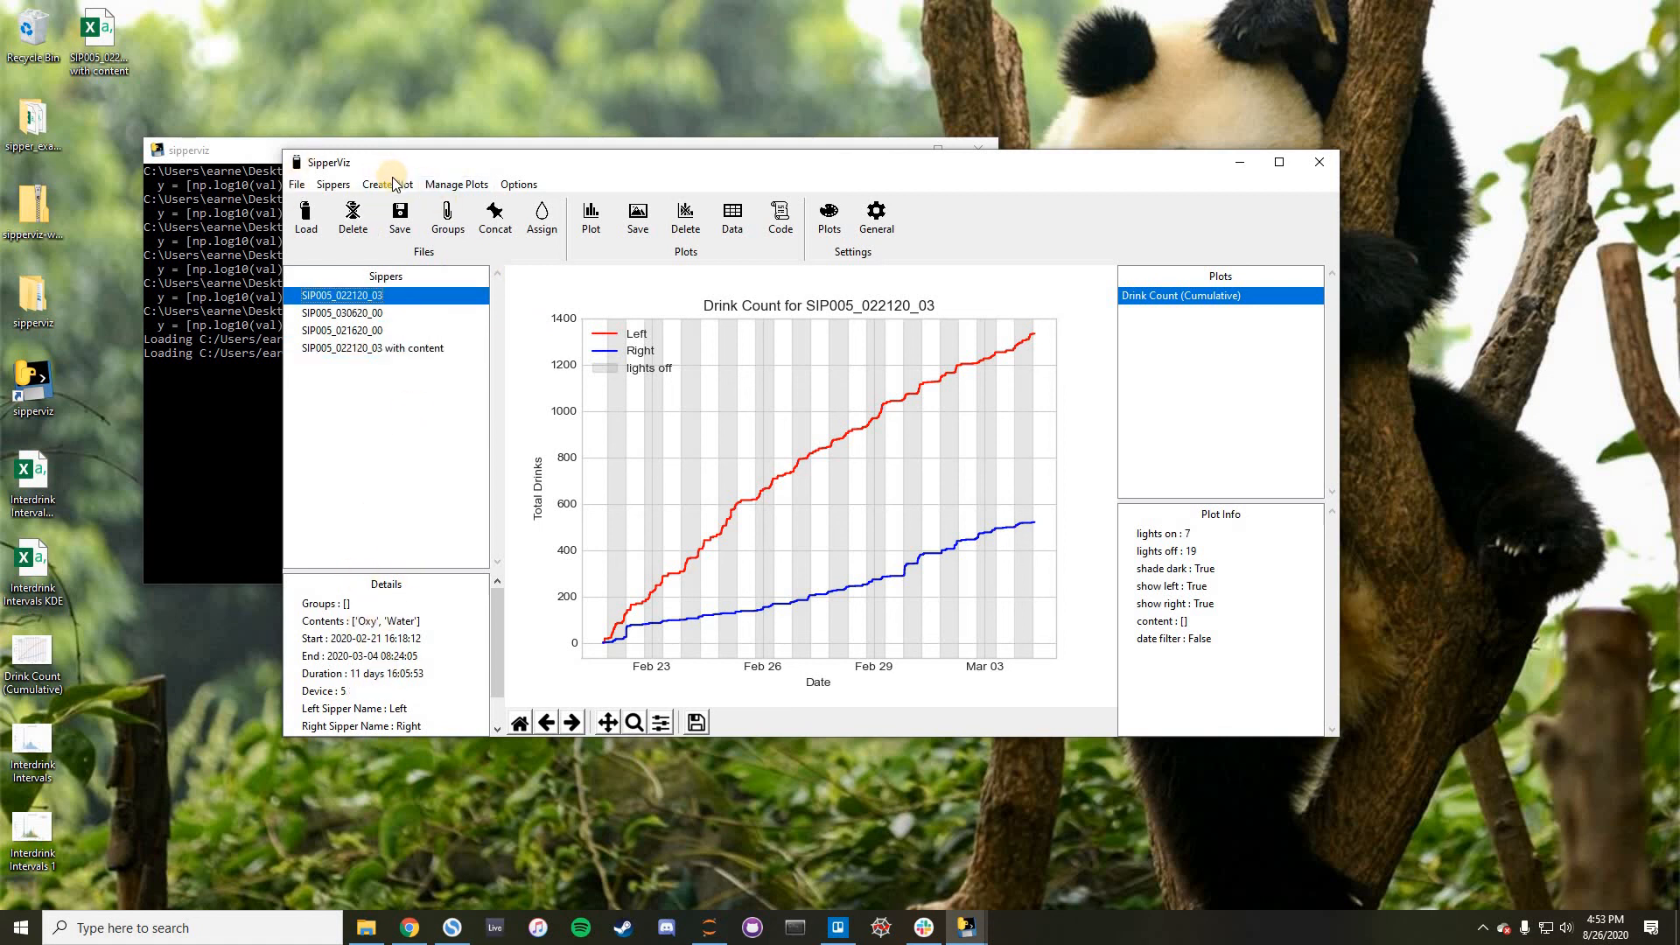
pyautogui.rightClick(338, 300)
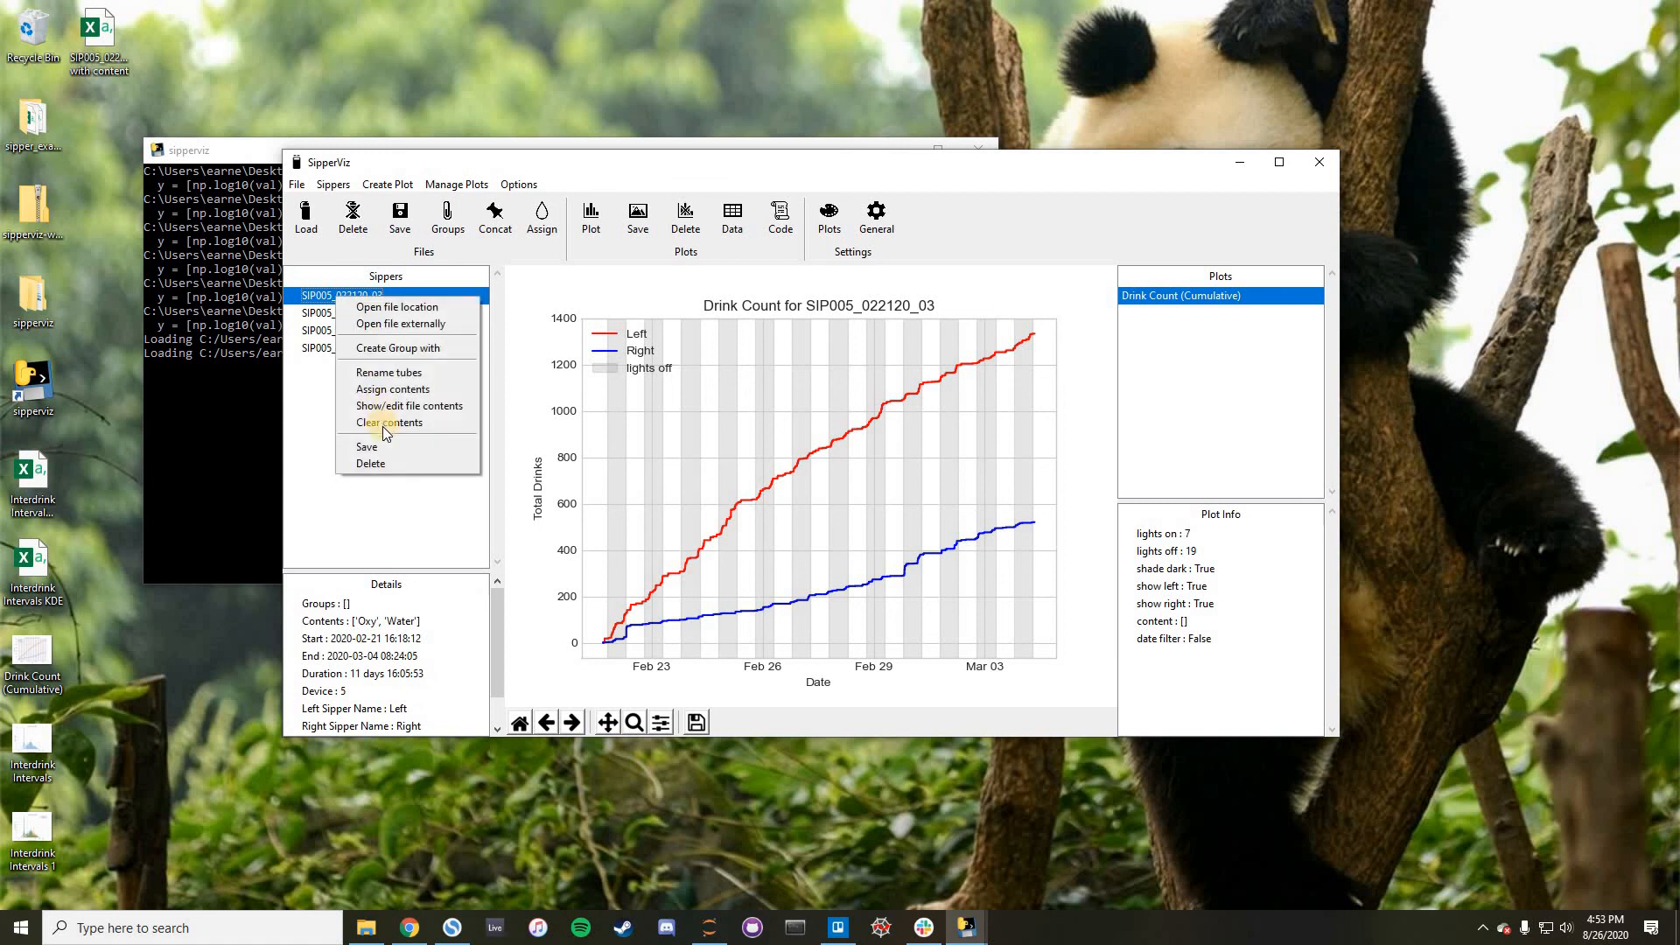
pyautogui.click(382, 427)
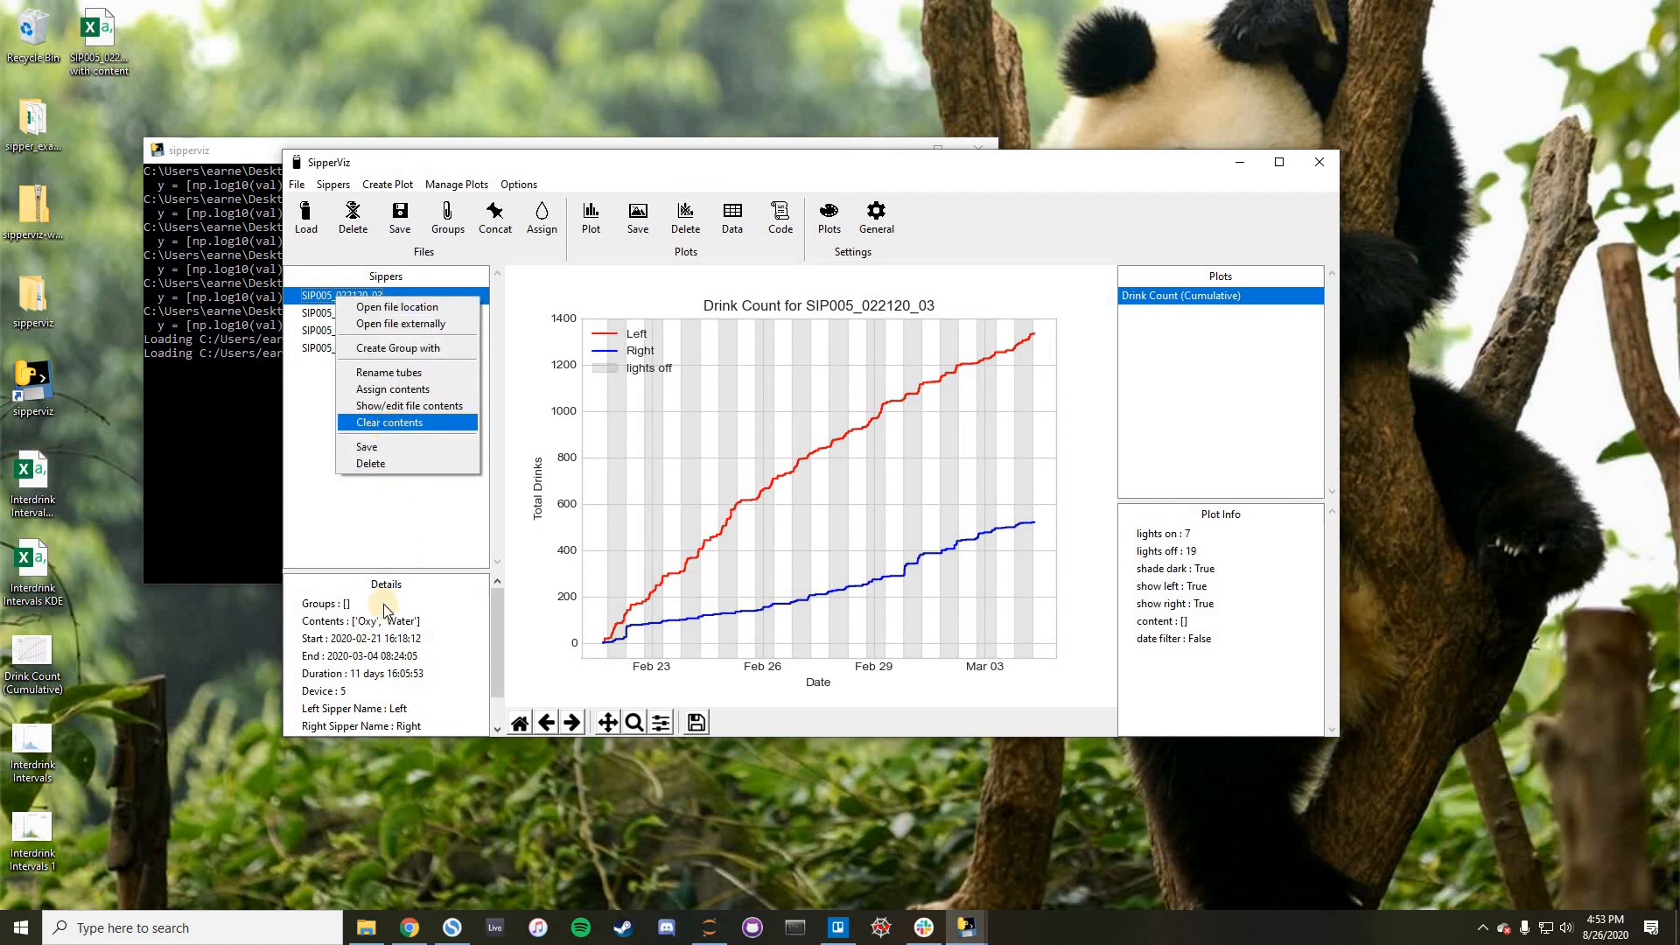
pyautogui.click(385, 183)
pyautogui.moveTo(335, 187)
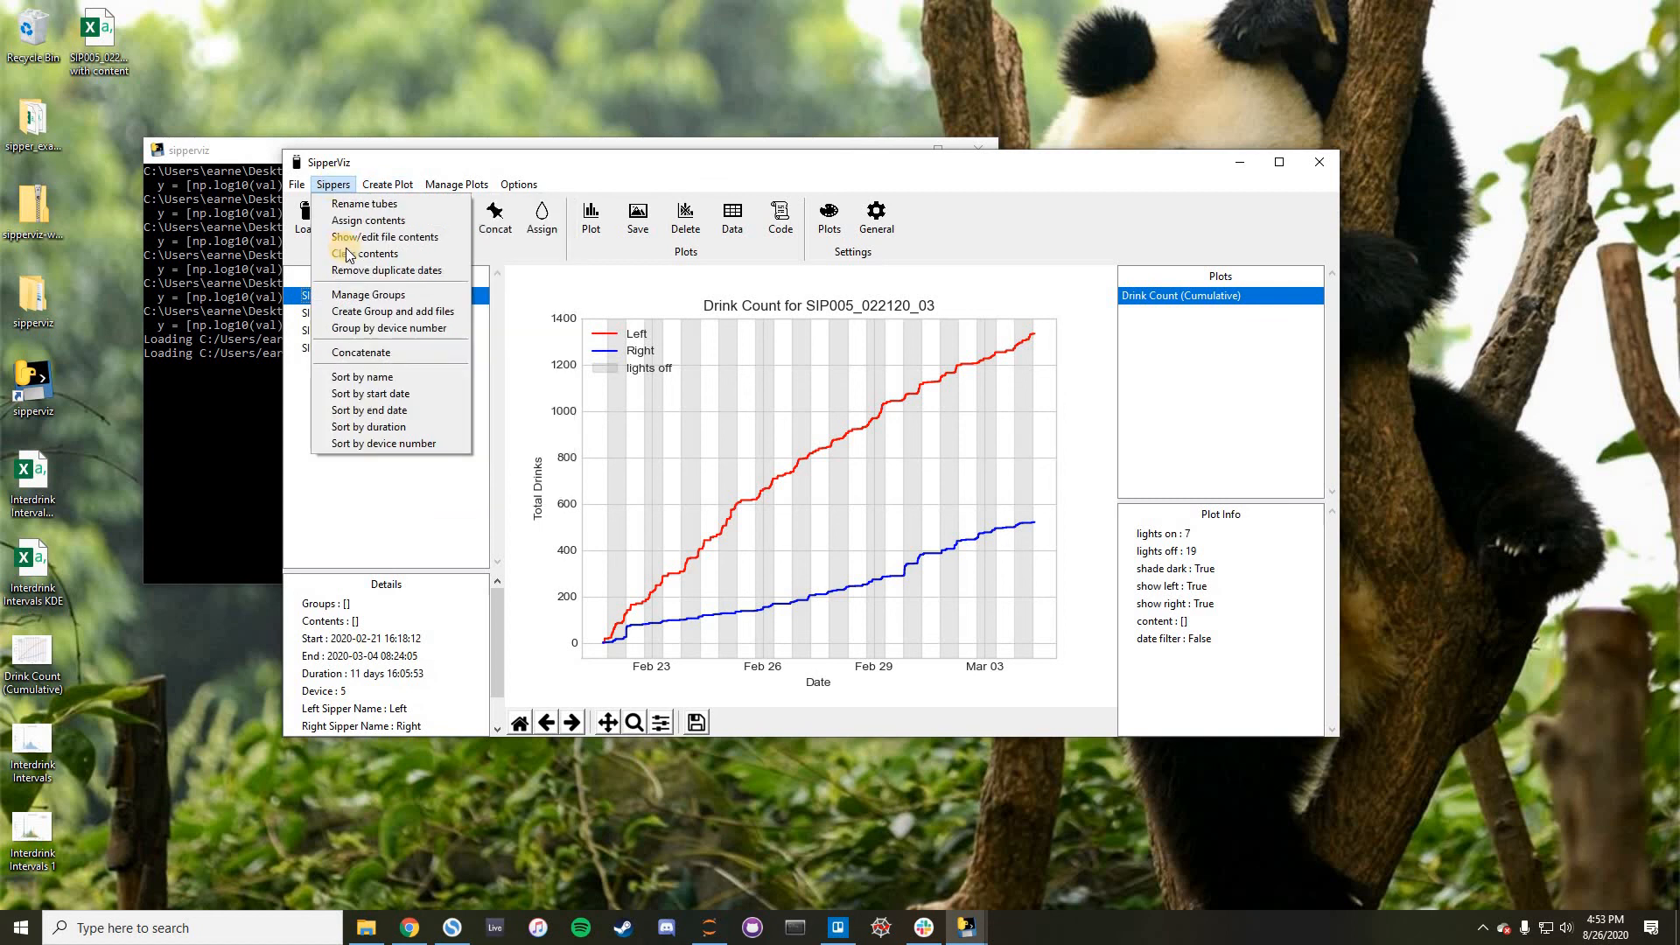
pyautogui.click(841, 464)
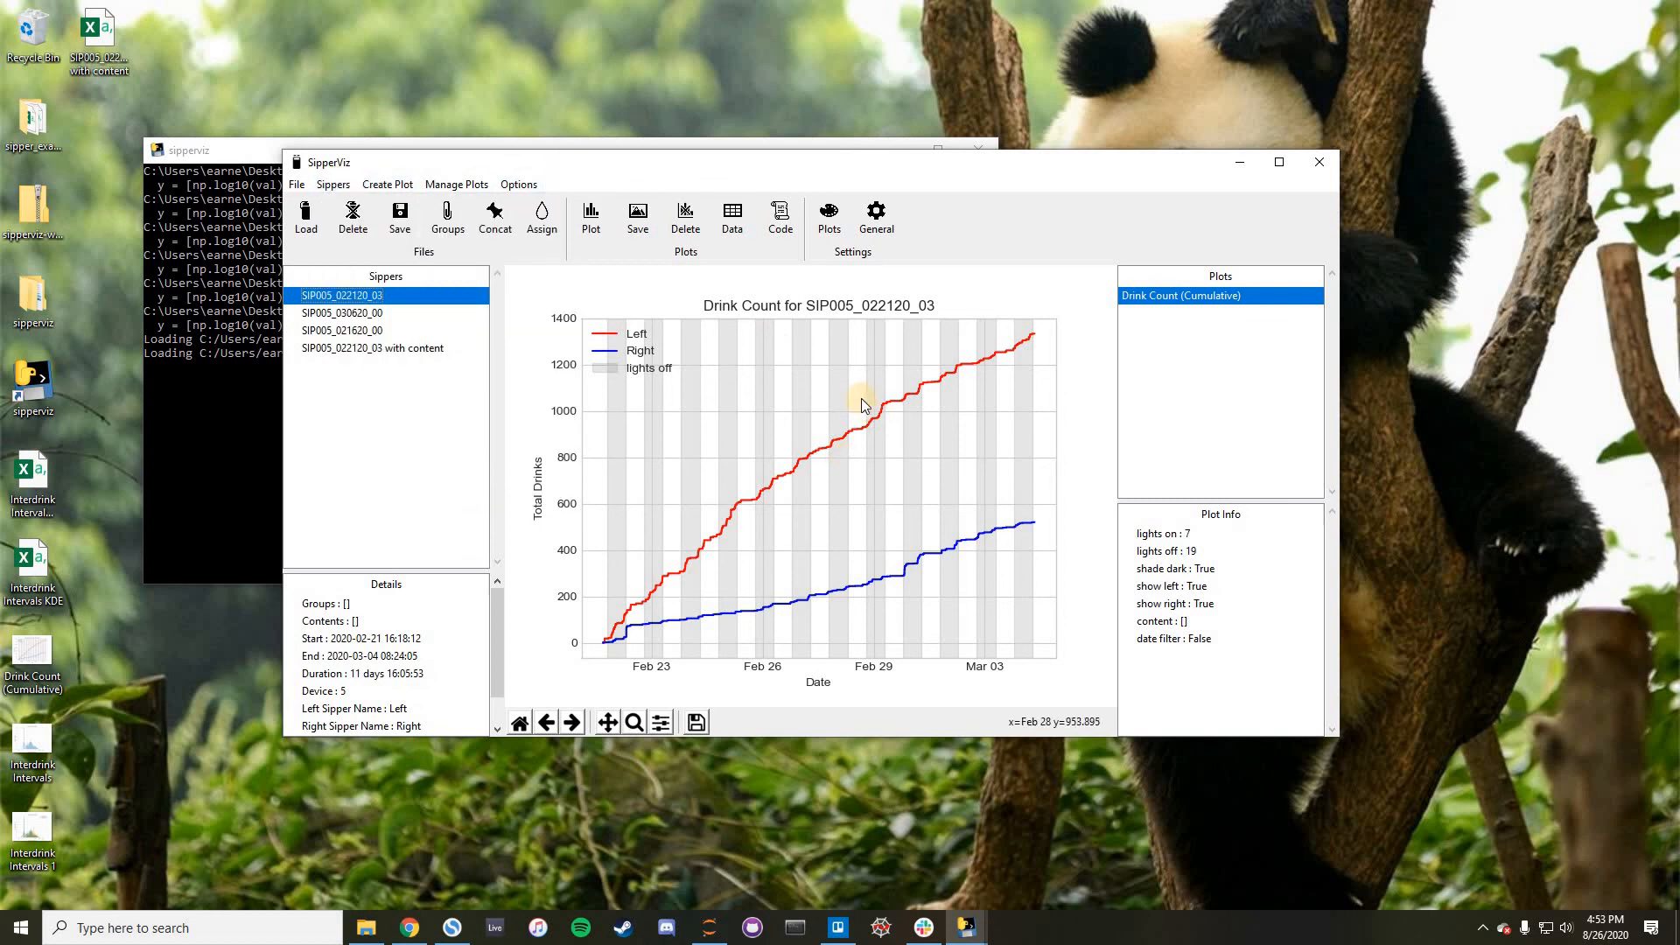